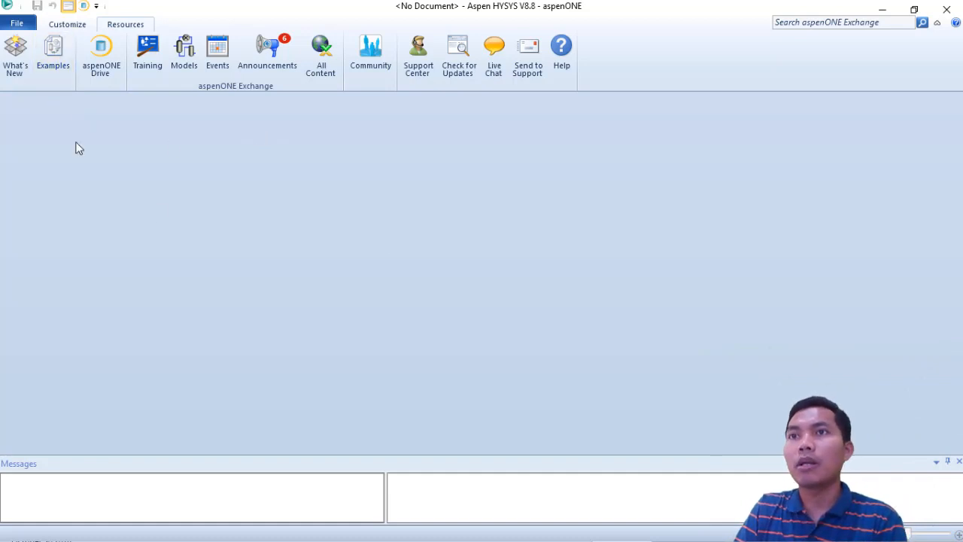
# - Create a new blank simulation case
pyautogui.click(12, 23)
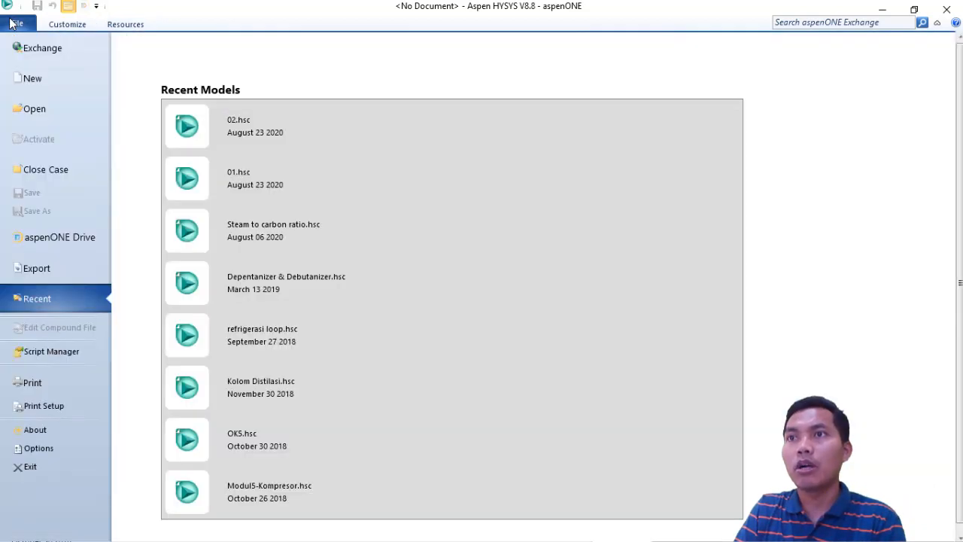
pyautogui.click(33, 80)
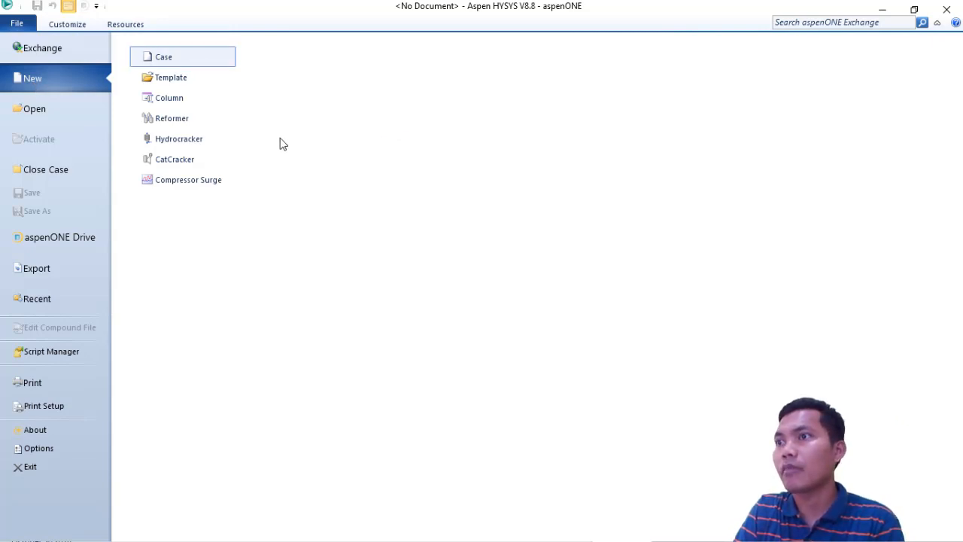
pyautogui.click(151, 58)
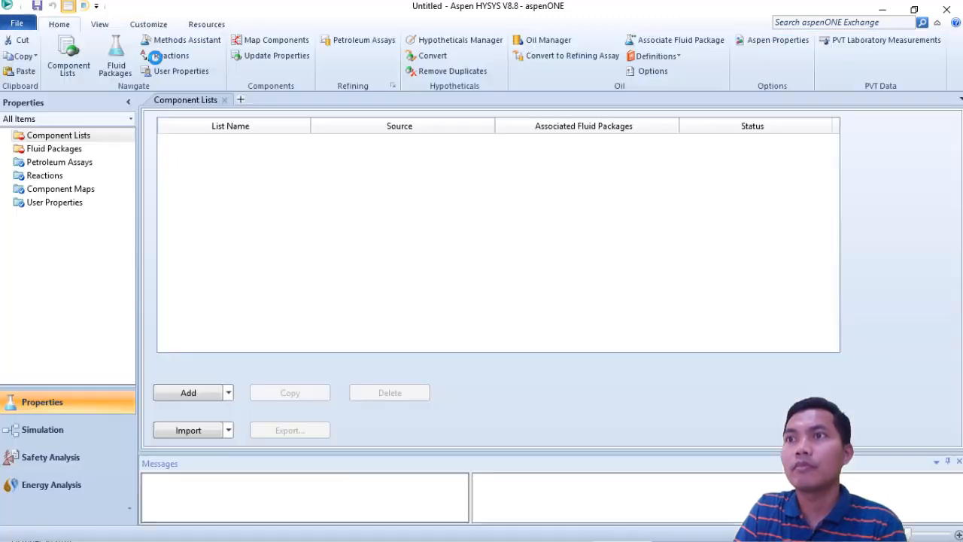
pyautogui.click(149, 56)
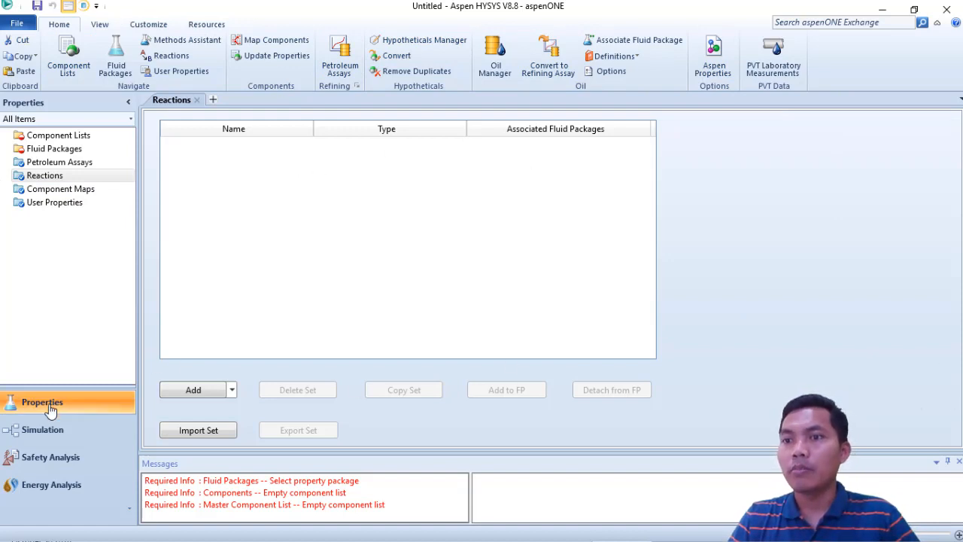
# - Add a new component list to the case with Pure Components as the selection type
pyautogui.click(53, 137)
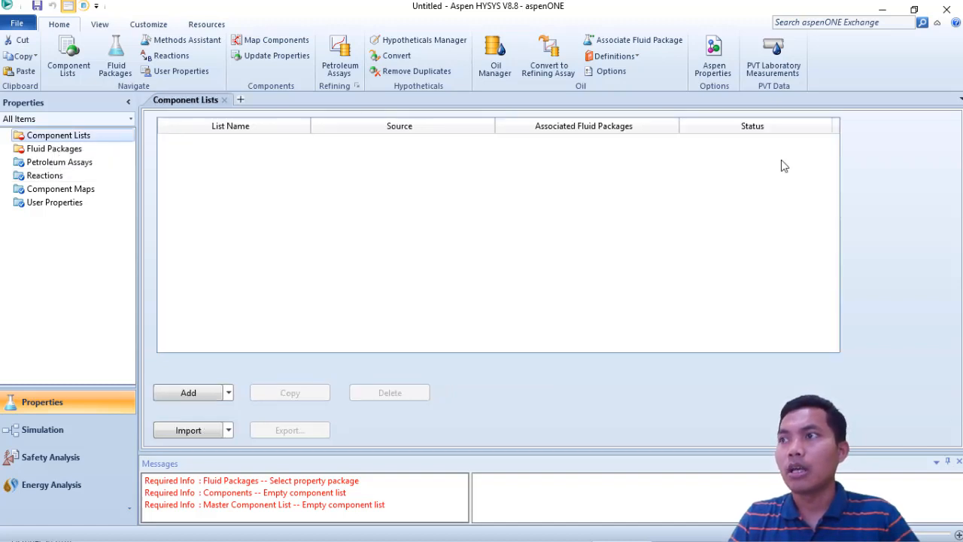
pyautogui.click(190, 392)
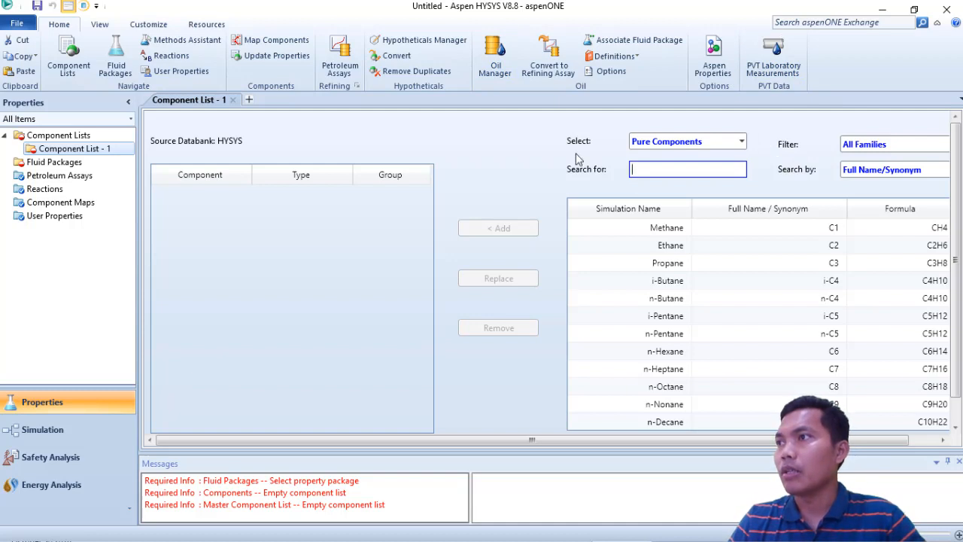
pyautogui.click(705, 143)
pyautogui.click(689, 160)
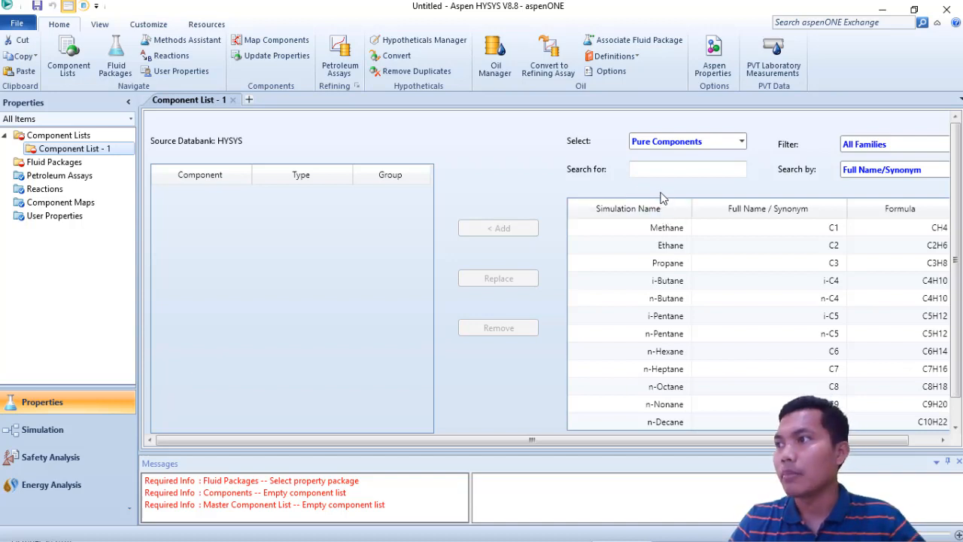
# - Add propane, n-butane and n-pentane to the component list
pyautogui.click(665, 264)
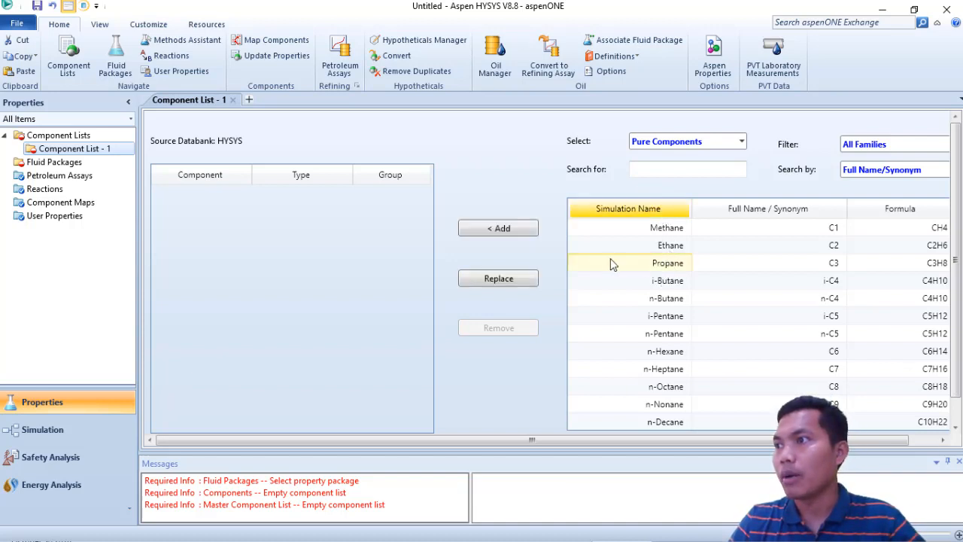
pyautogui.click(503, 230)
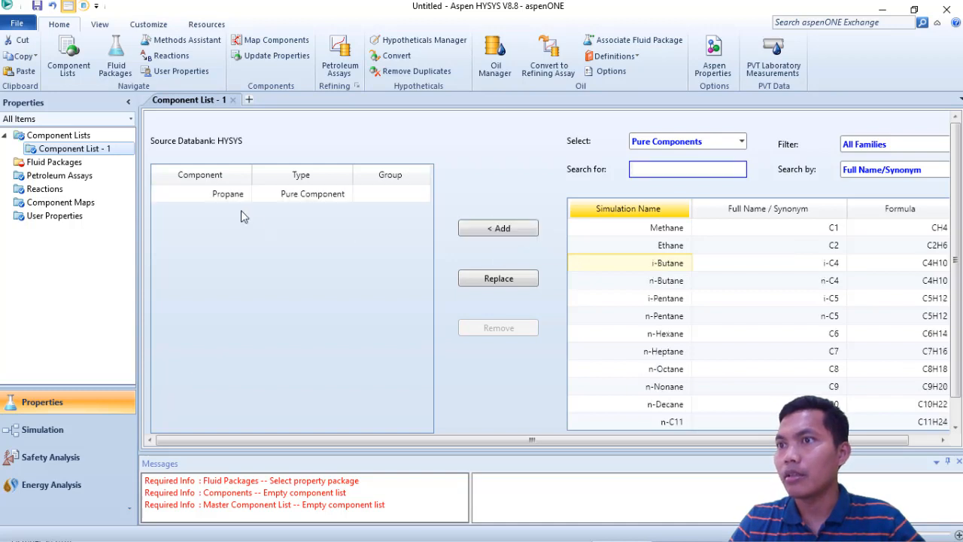
pyautogui.click(666, 281)
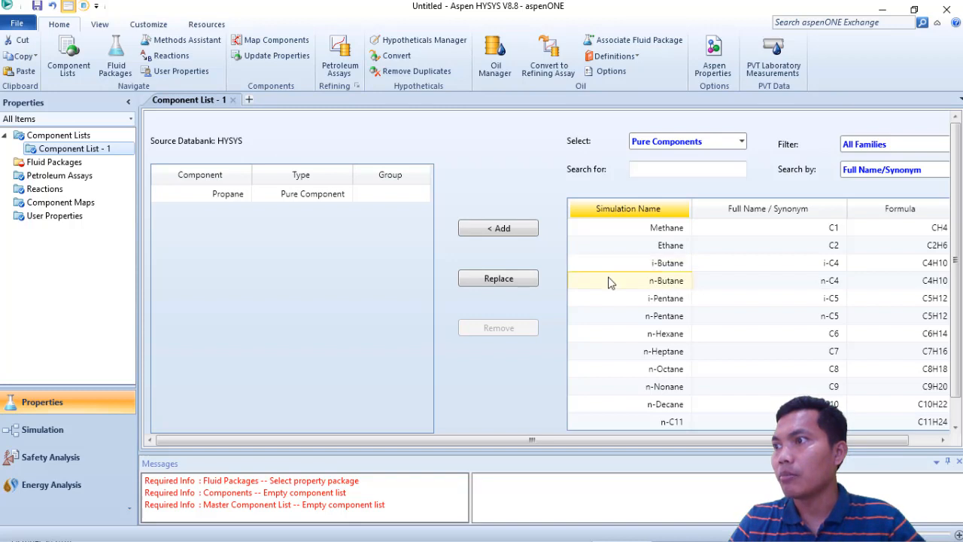
pyautogui.click(526, 229)
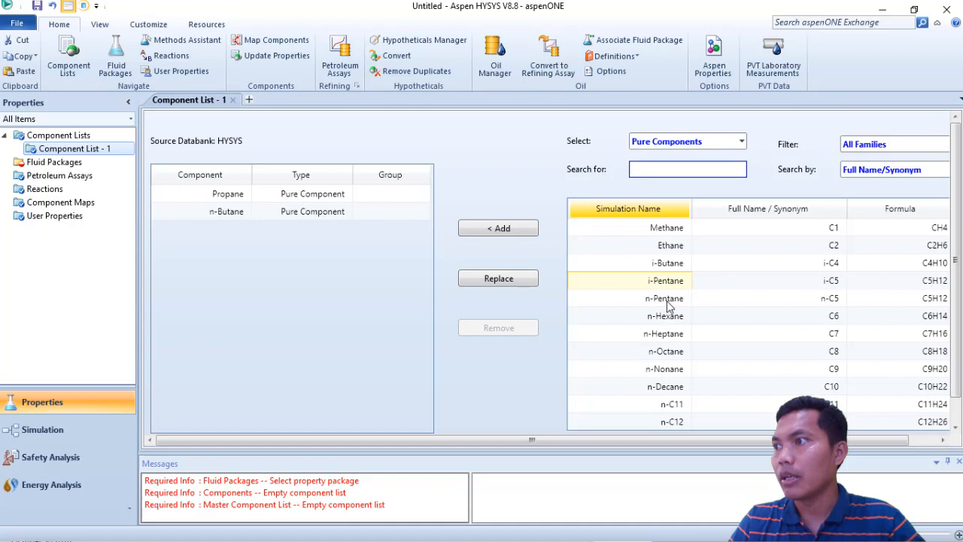
pyautogui.click(666, 300)
pyautogui.click(505, 229)
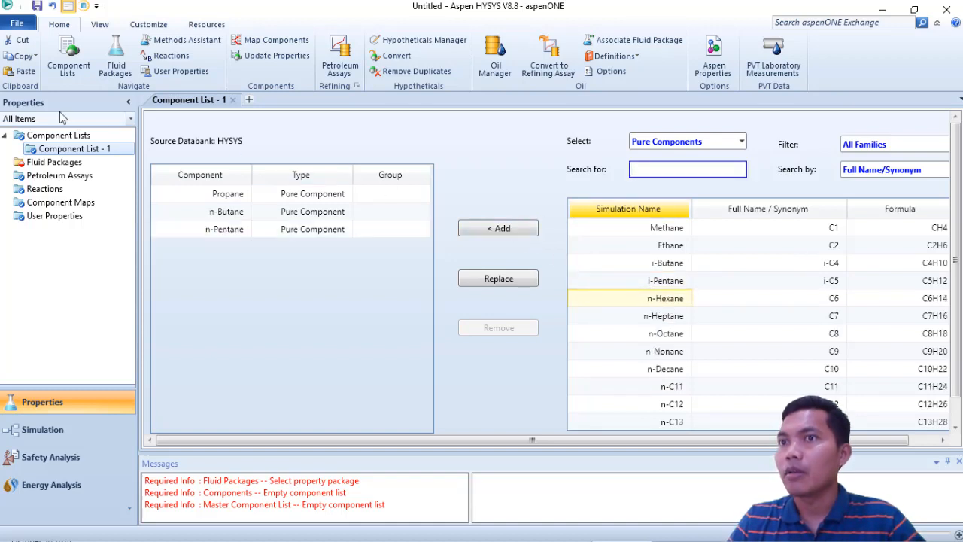
# - Add a fluid package that uses the Peng-Robinson property package
pyautogui.click(56, 164)
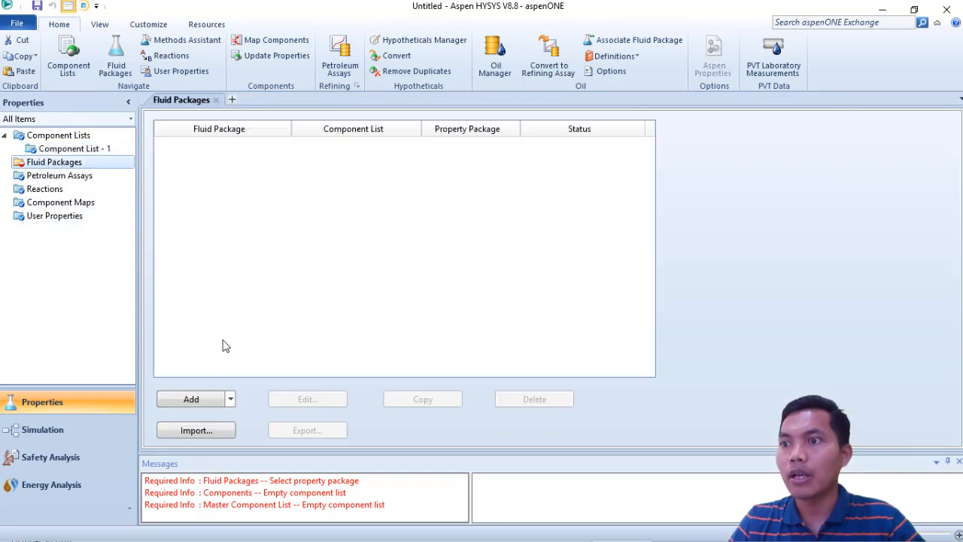
pyautogui.click(192, 399)
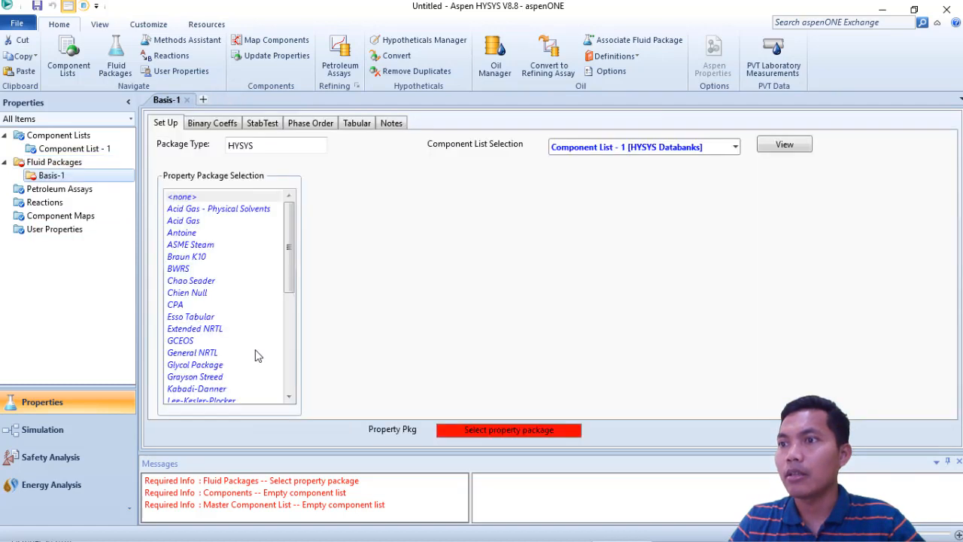
pyautogui.moveTo(290, 243); pyautogui.dragTo(294, 390)
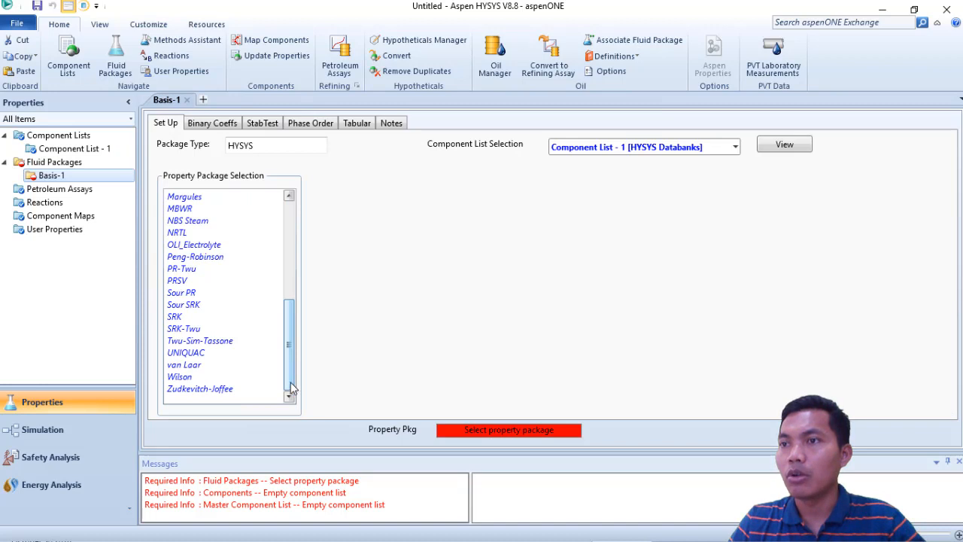
pyautogui.click(195, 257)
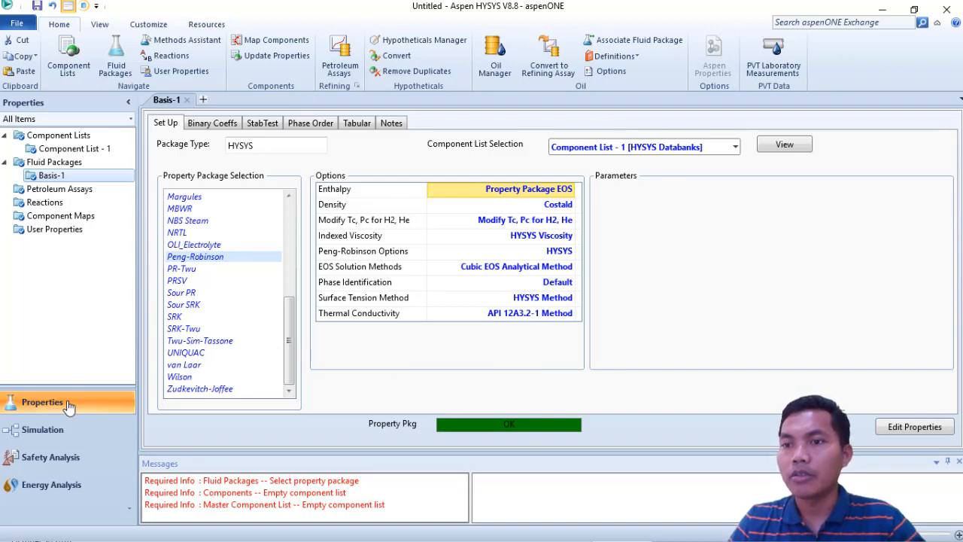
# - Switch to the simulation environment and place one material stream on the main flowsheet
pyautogui.click(43, 440)
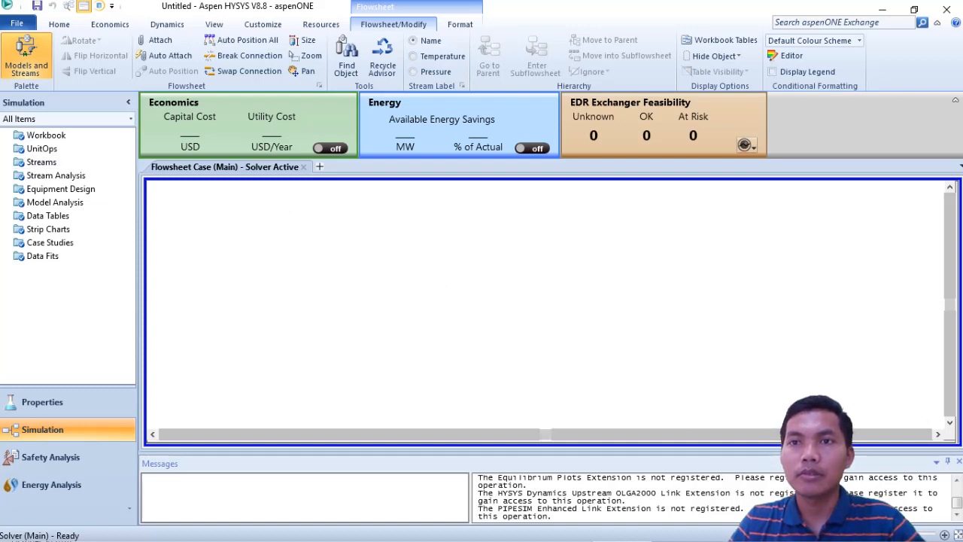
pyautogui.press('F4')
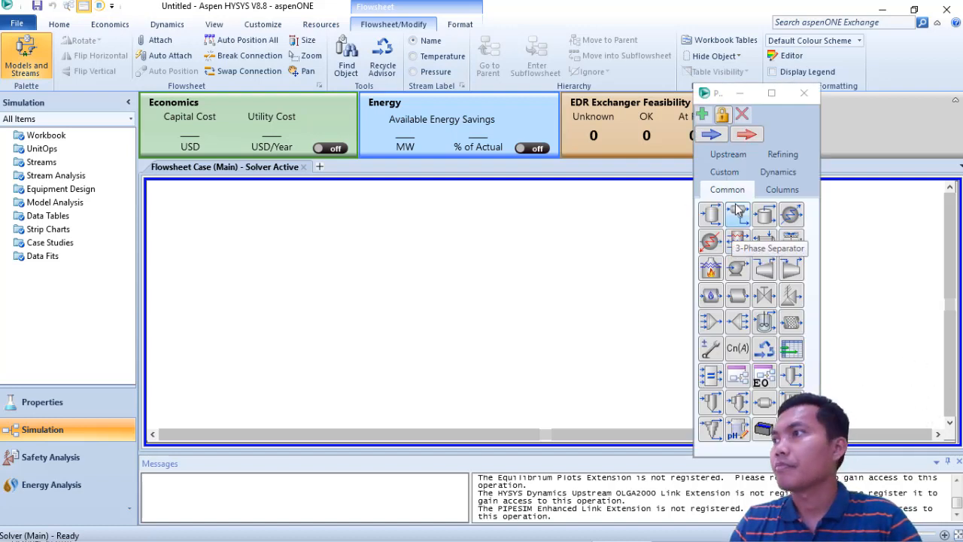
pyautogui.click(712, 135)
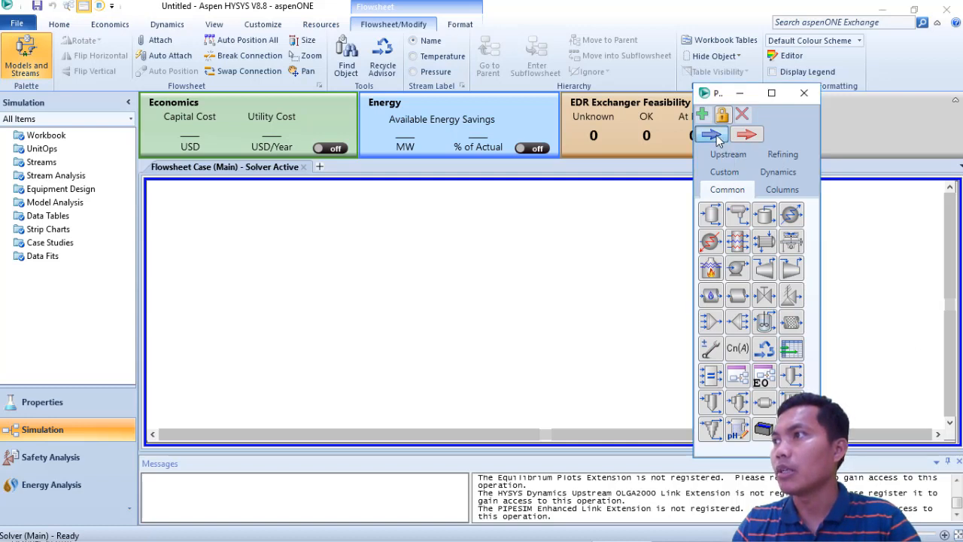
pyautogui.click(546, 316)
pyautogui.click(556, 329)
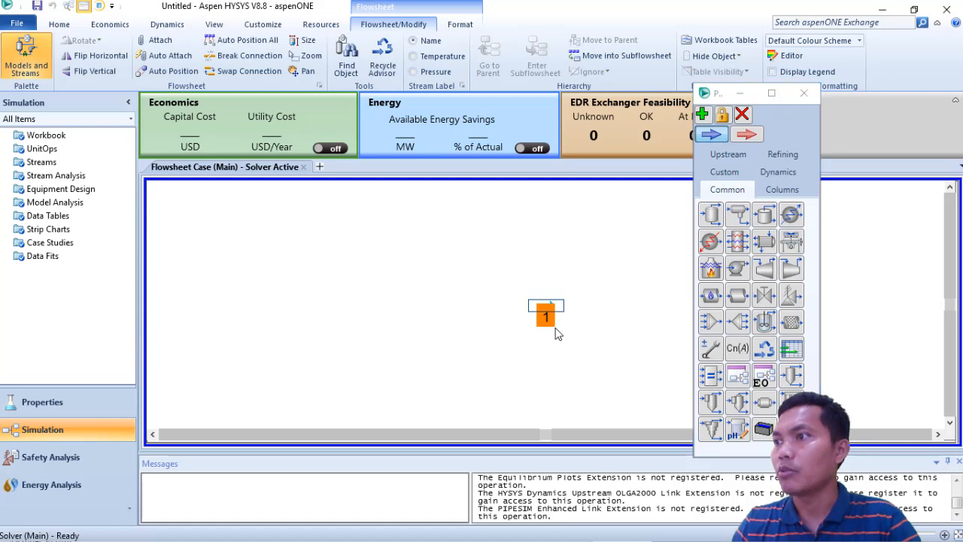
pyautogui.scroll(3, 558, 334)
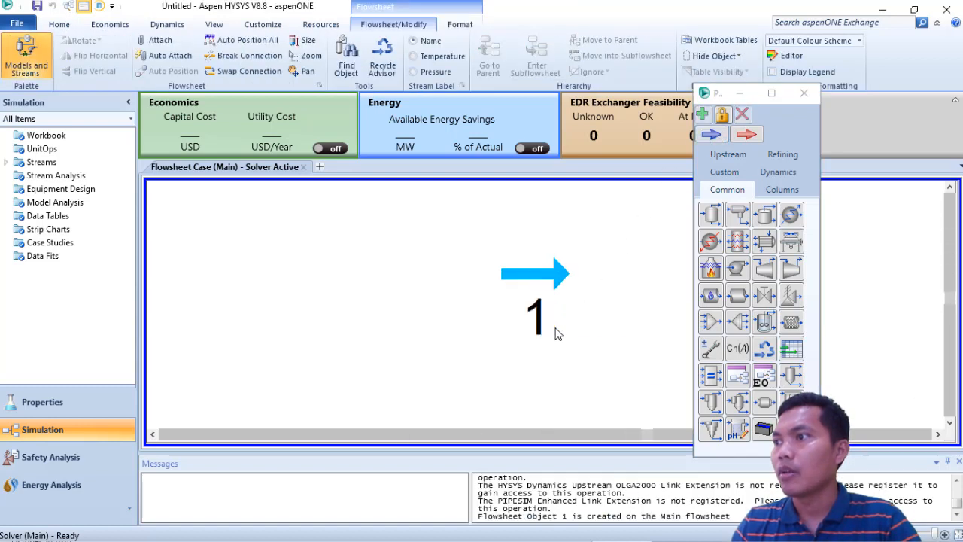
# - Rename the material stream on the flowsheet as Feed
pyautogui.click(553, 276)
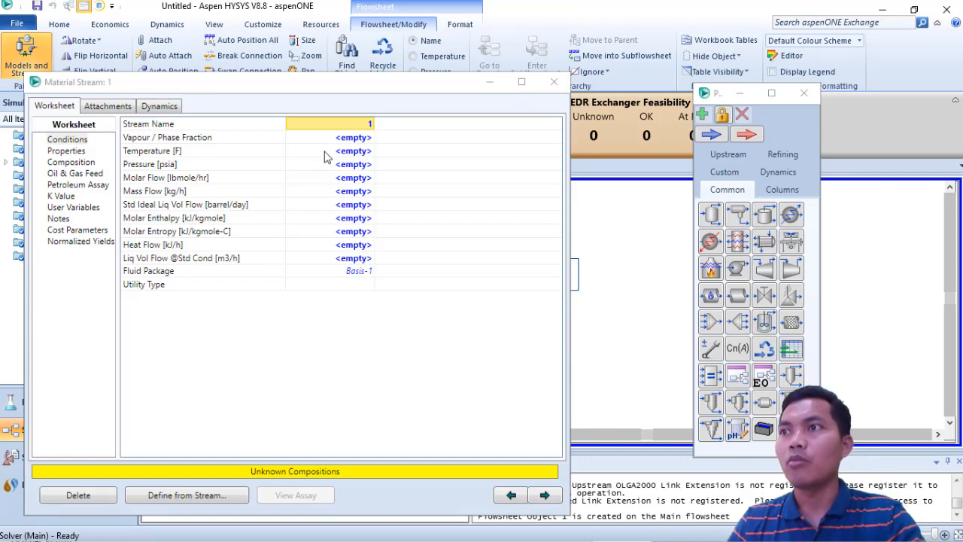
pyautogui.click(359, 128)
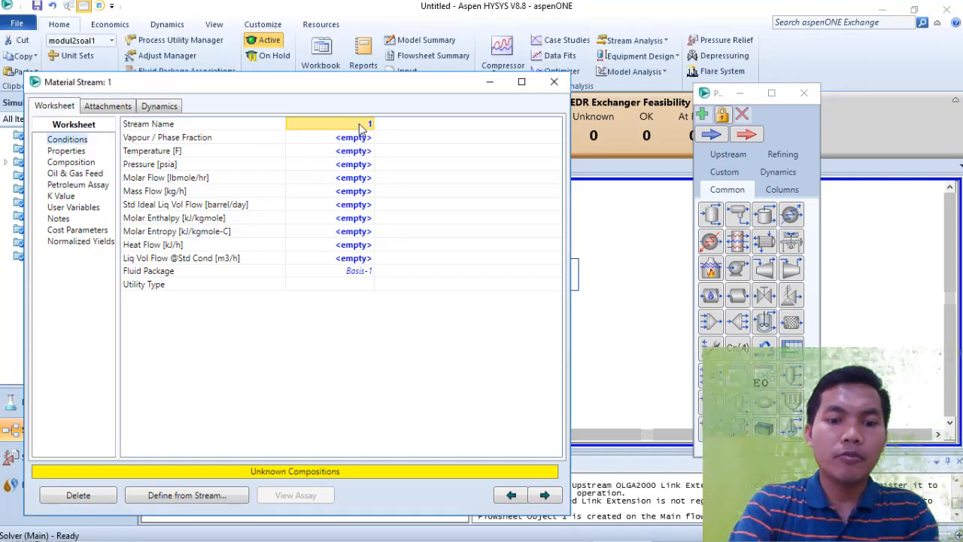
pyautogui.write('Feed')
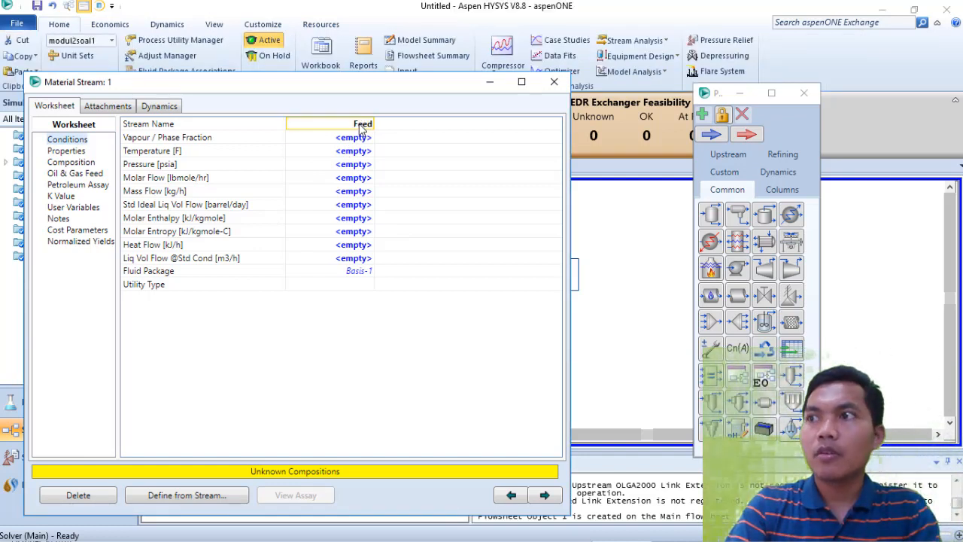
pyautogui.press('Return')
# - Set the Feed stream's temperature to 160 F, pressure to 200 psia and molar flow to 100 lbmole/hr
pyautogui.press('Down')
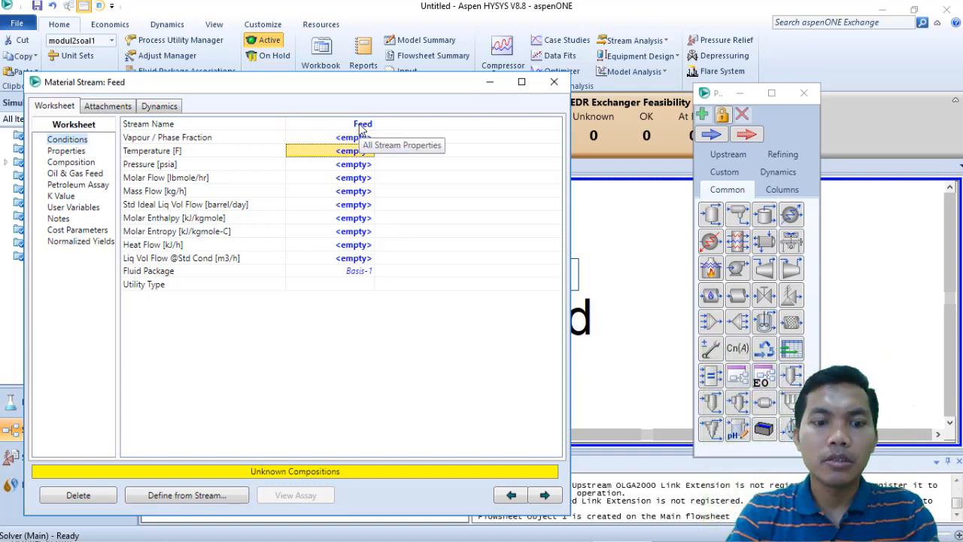
pyautogui.write('1')
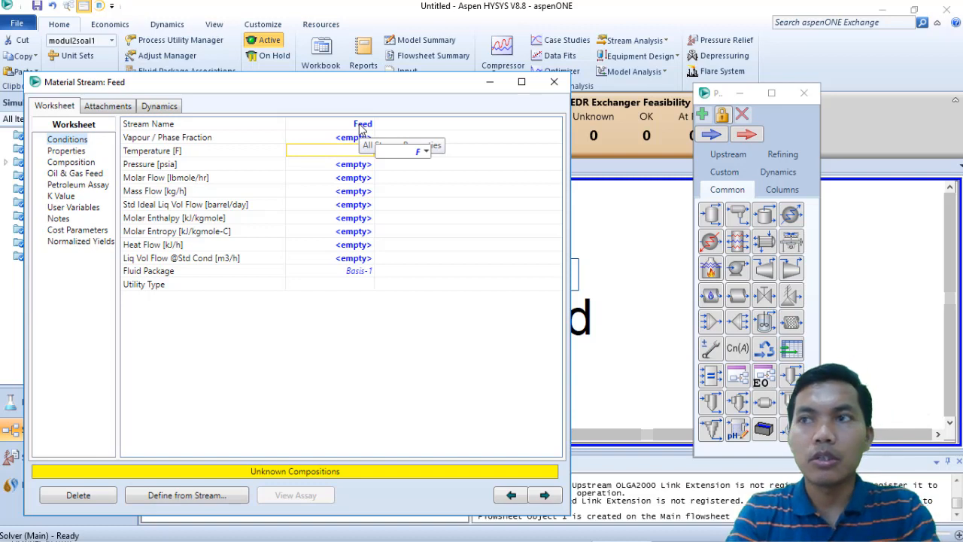
pyautogui.write('60')
pyautogui.press('Return')
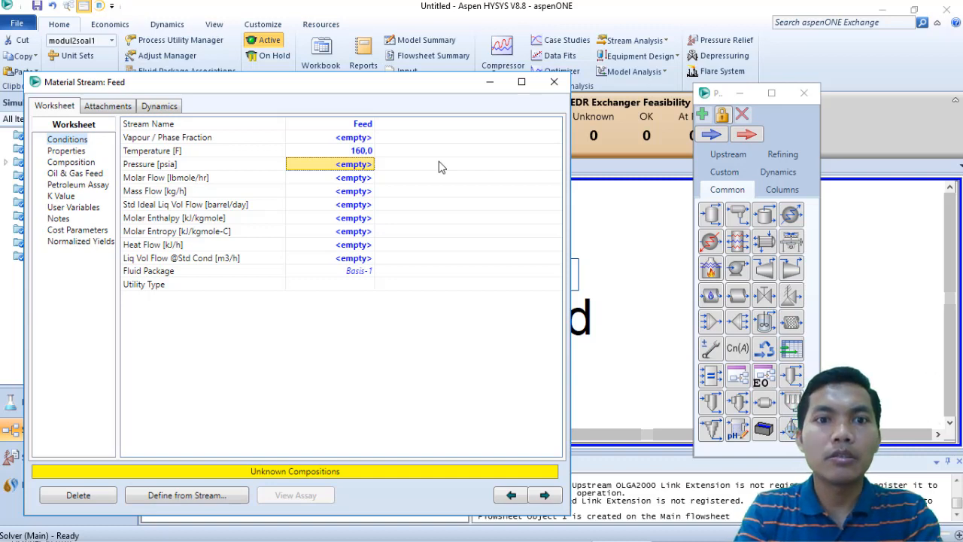
pyautogui.write('200')
pyautogui.press('Return')
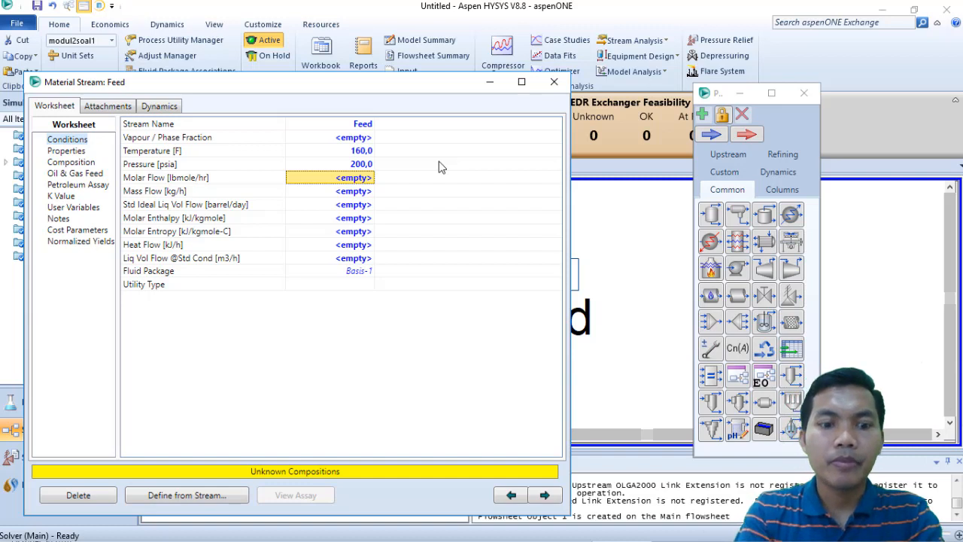
pyautogui.write('100')
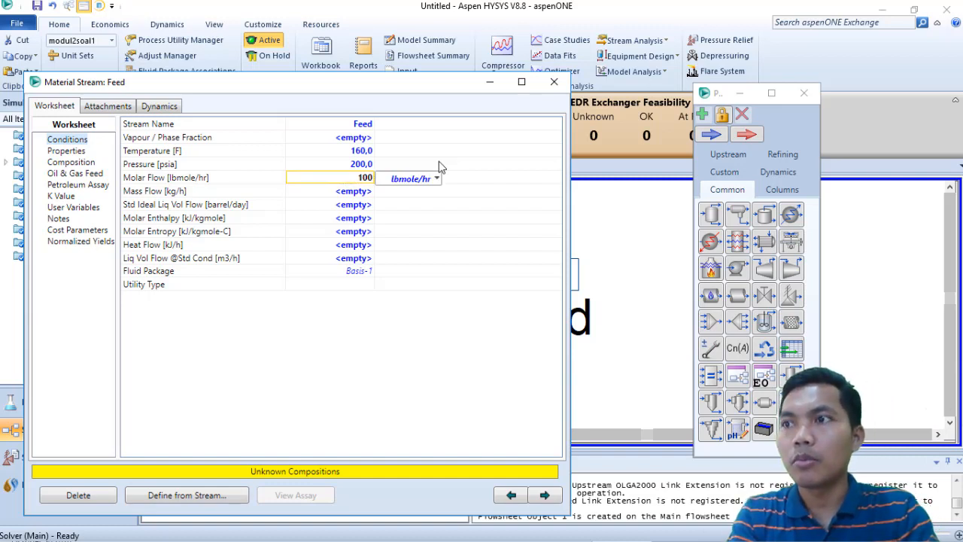
pyautogui.press('Return')
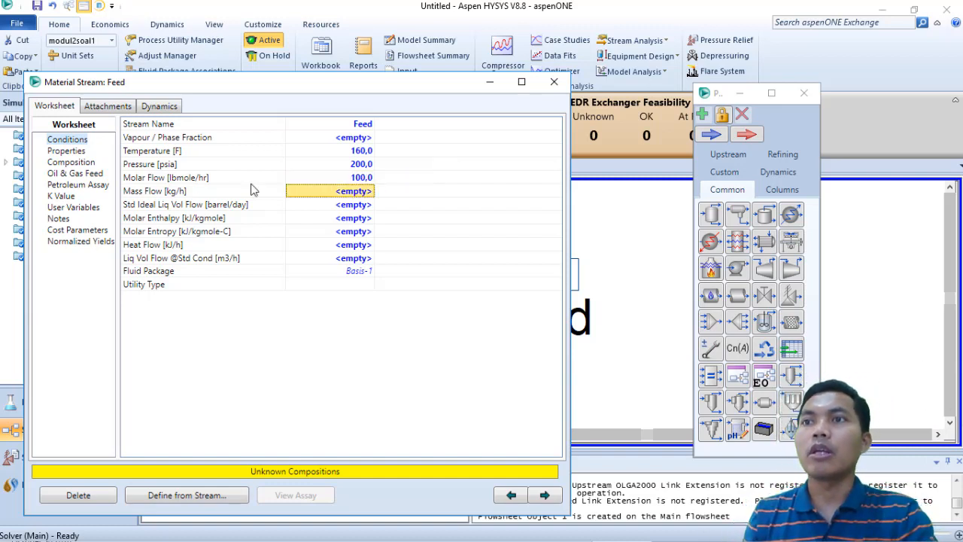
# - Set the Feed stream's mole fractions to 0.62 propane, 0.27 n-butane and 0.11 n-pentane
pyautogui.click(64, 151)
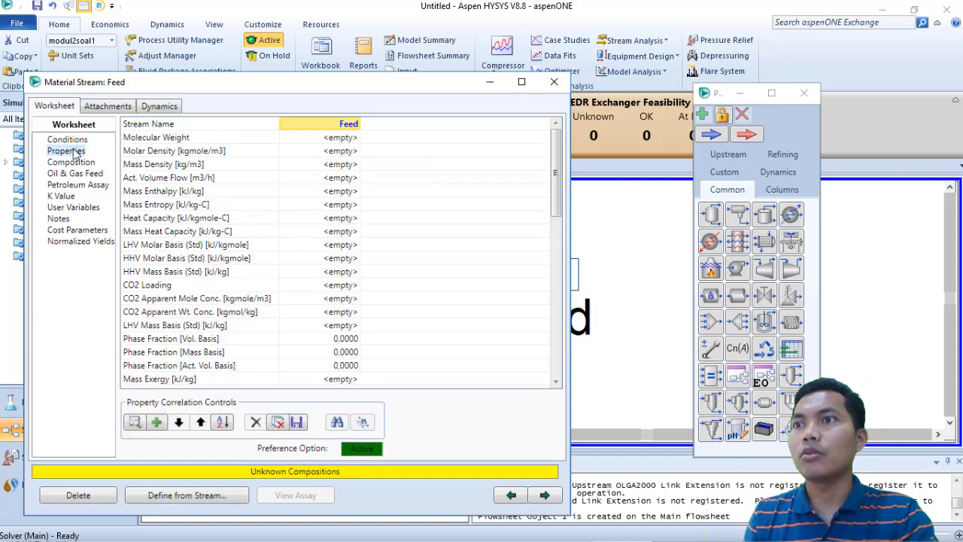
pyautogui.click(69, 162)
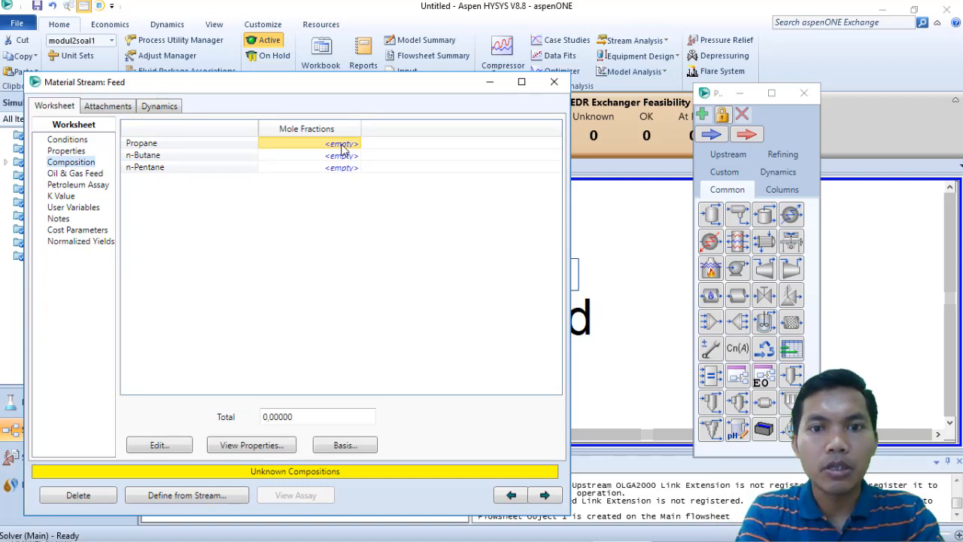
pyautogui.write('0,6')
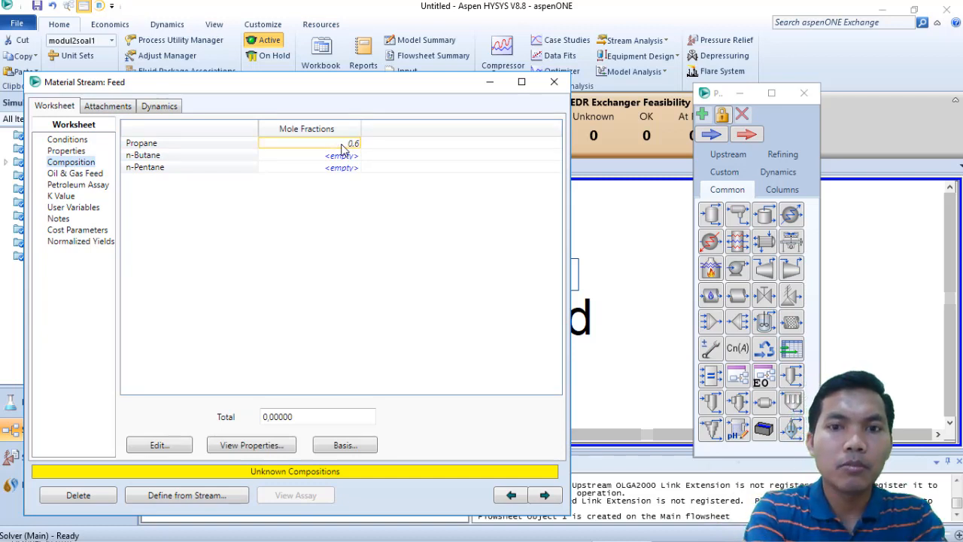
pyautogui.write('2')
pyautogui.press('Return')
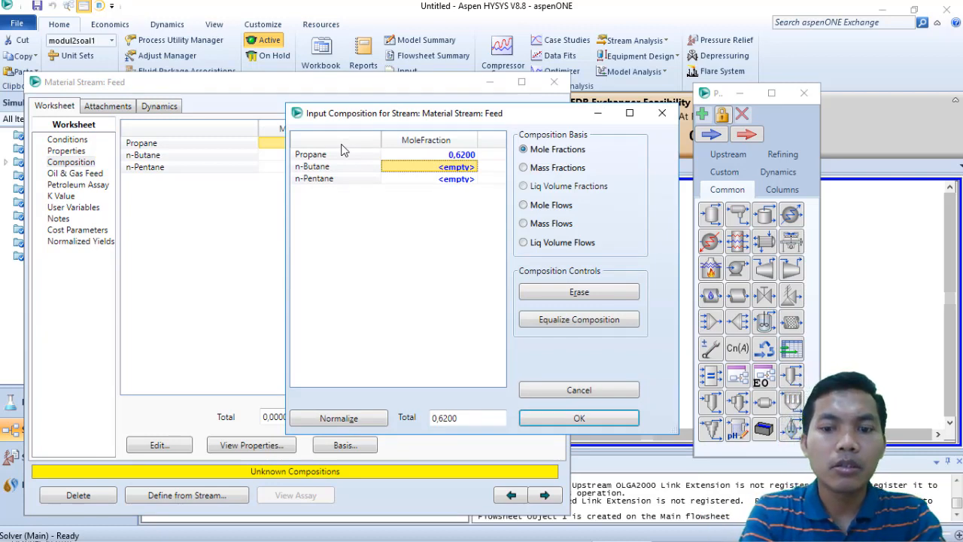
pyautogui.write('0,2')
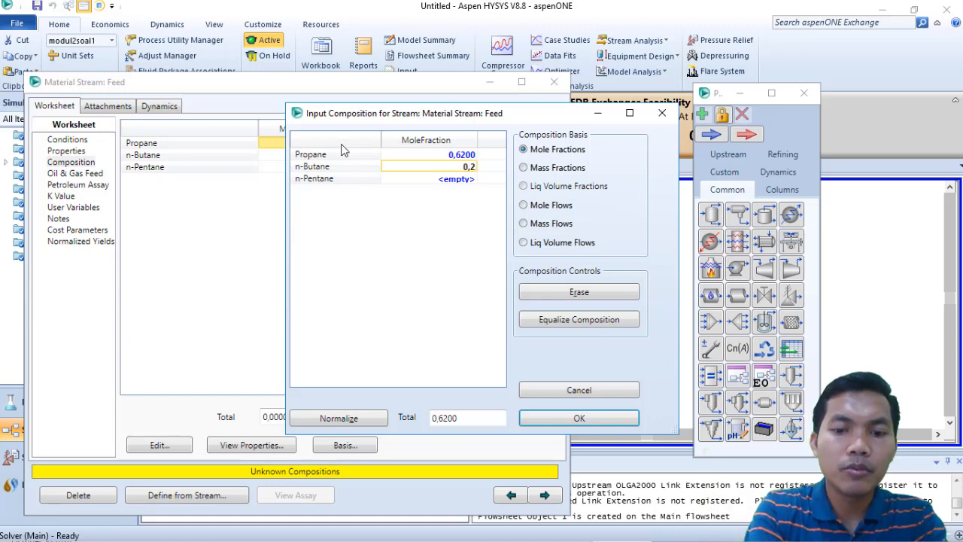
pyautogui.write('7')
pyautogui.press('Return')
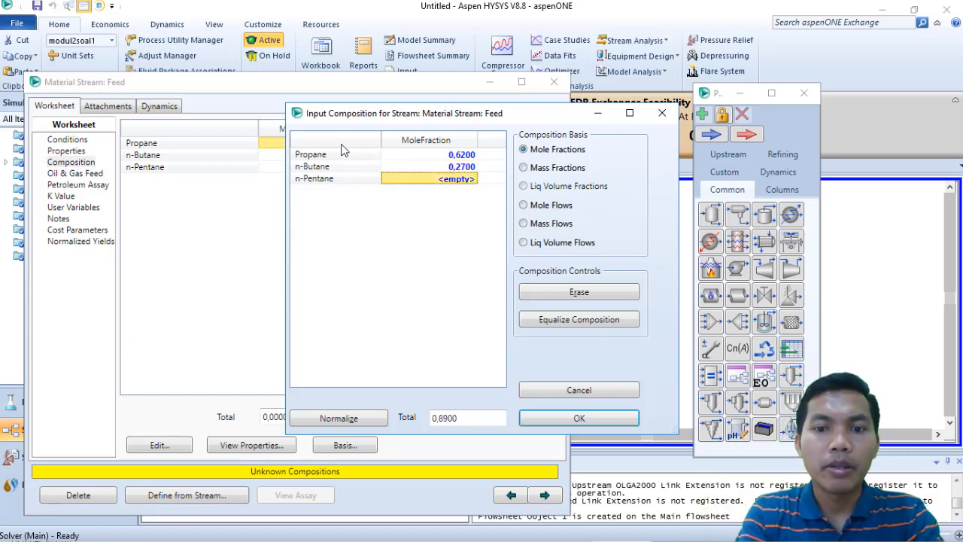
pyautogui.write('0,11')
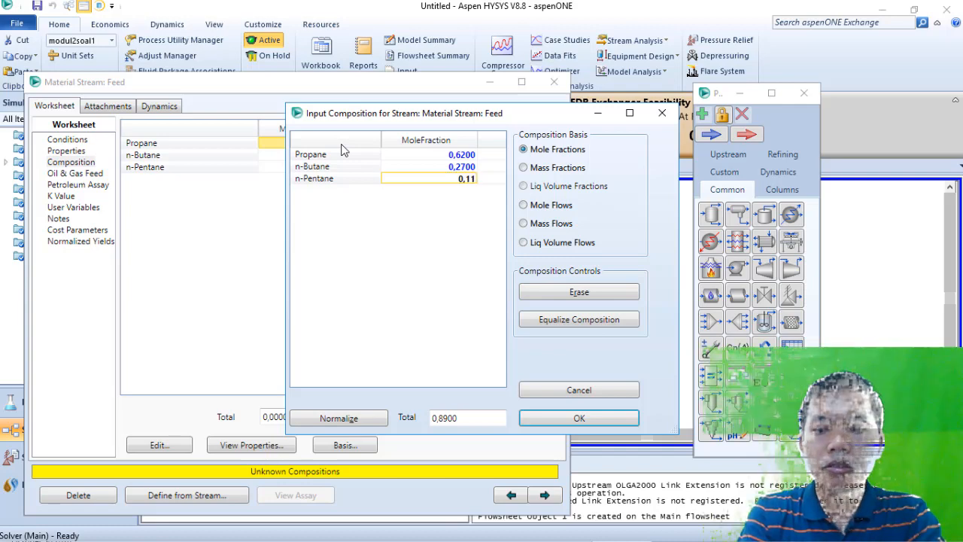
pyautogui.press('Return')
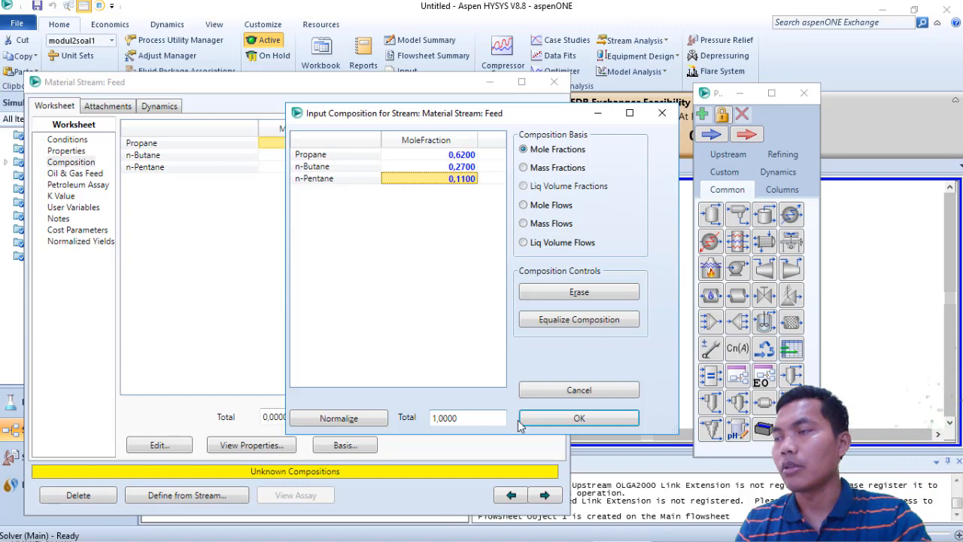
pyautogui.click(562, 420)
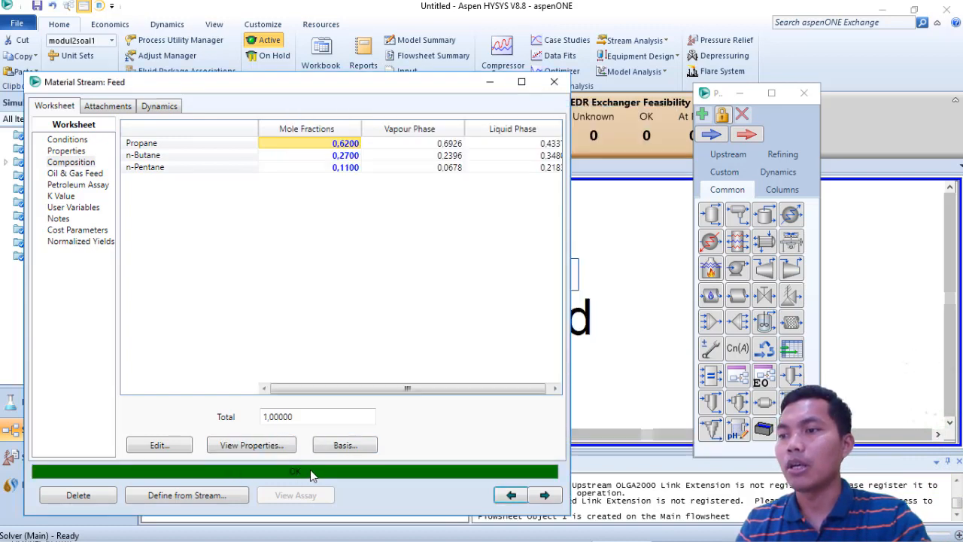
# - Close the Feed stream's window and reopen it to review the conditions of its vapour and liquid phases
pyautogui.click(554, 83)
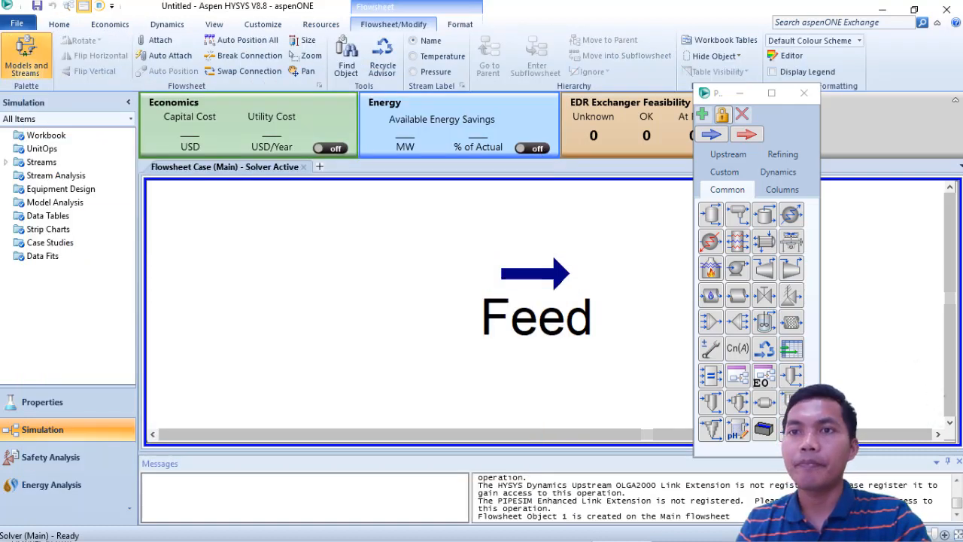
pyautogui.doubleClick(536, 274)
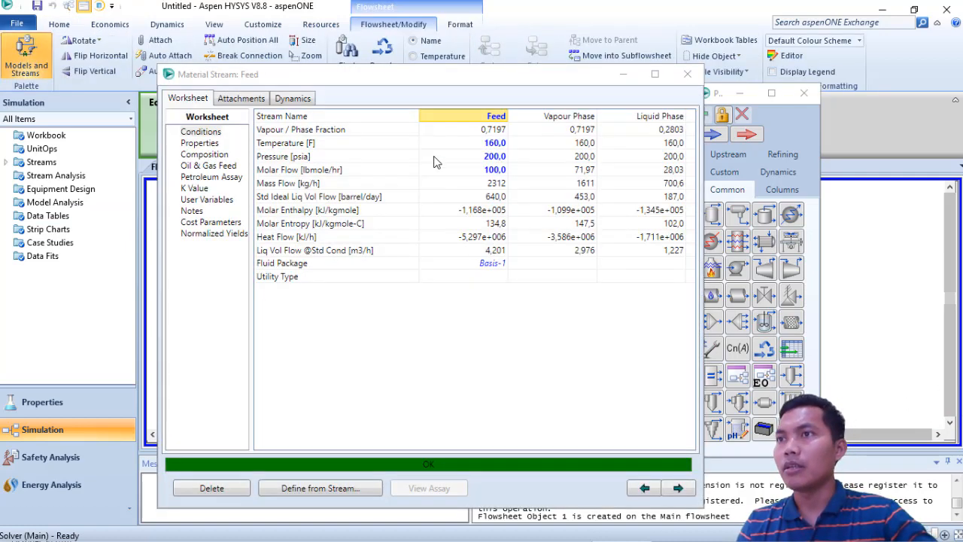
pyautogui.click(472, 75)
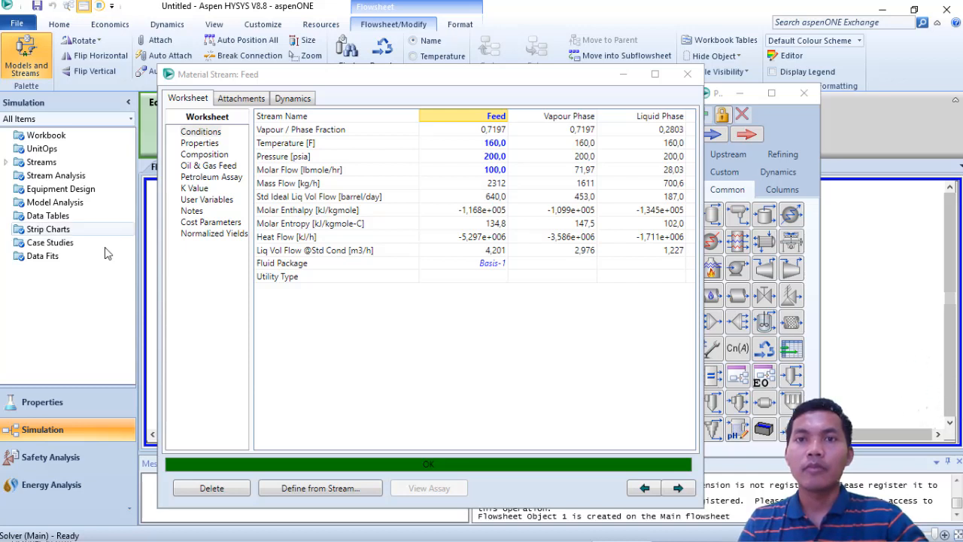
# - Save the case as bermain 01 in the Modul 2 folder under ASPEN HYSYS
pyautogui.click(13, 19)
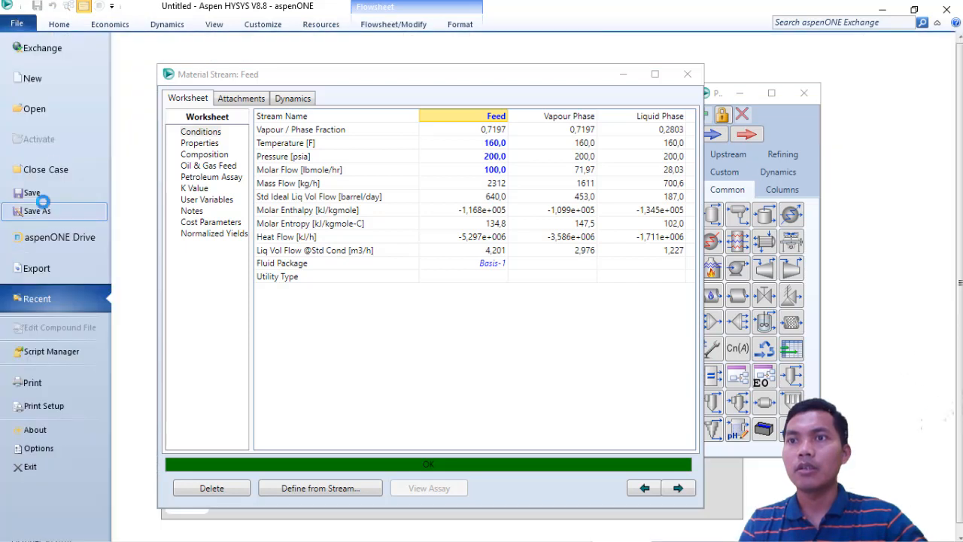
pyautogui.click(53, 226)
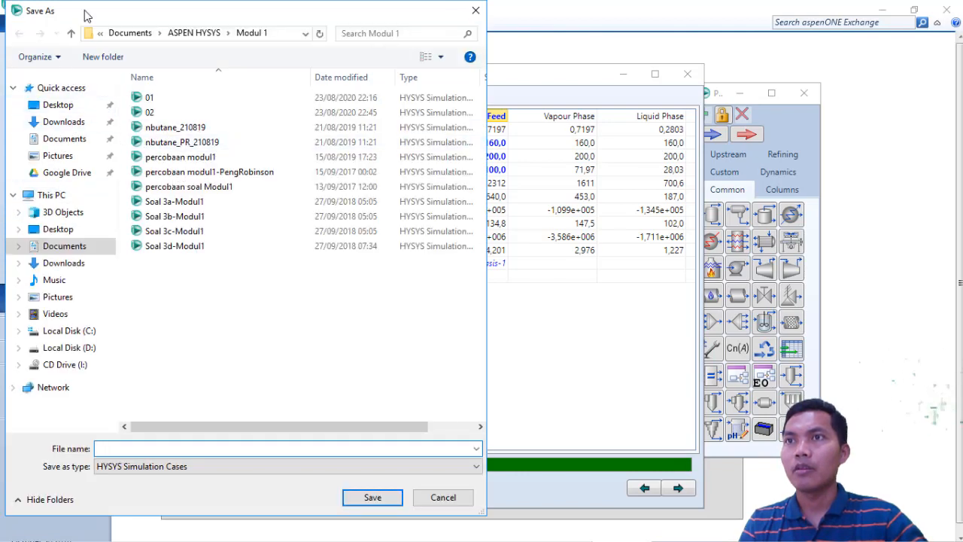
pyautogui.click(70, 34)
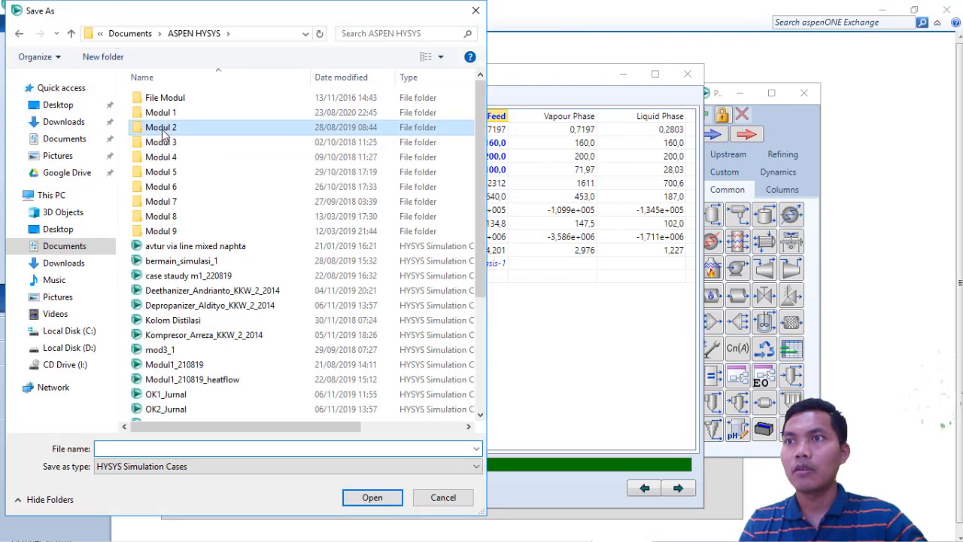
pyautogui.doubleClick(161, 128)
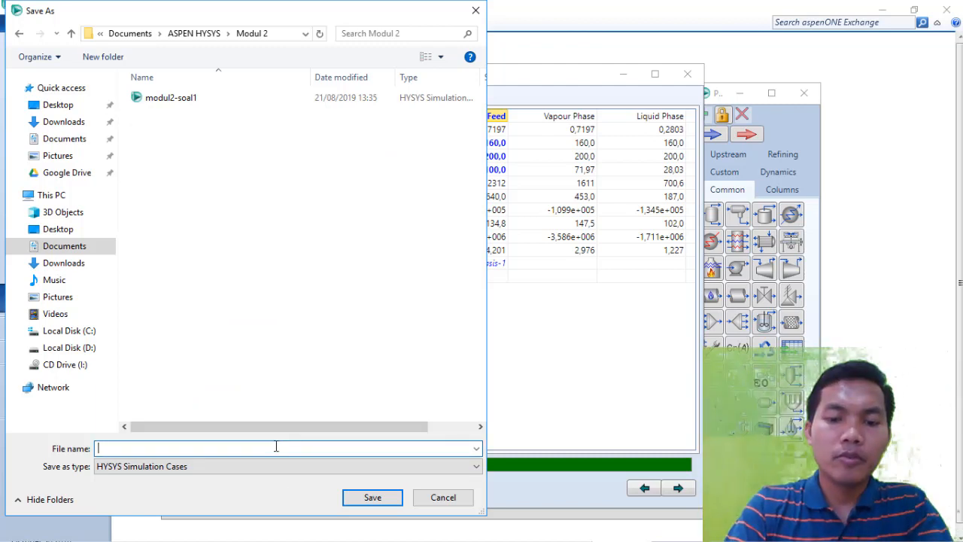
pyautogui.write('bermain')
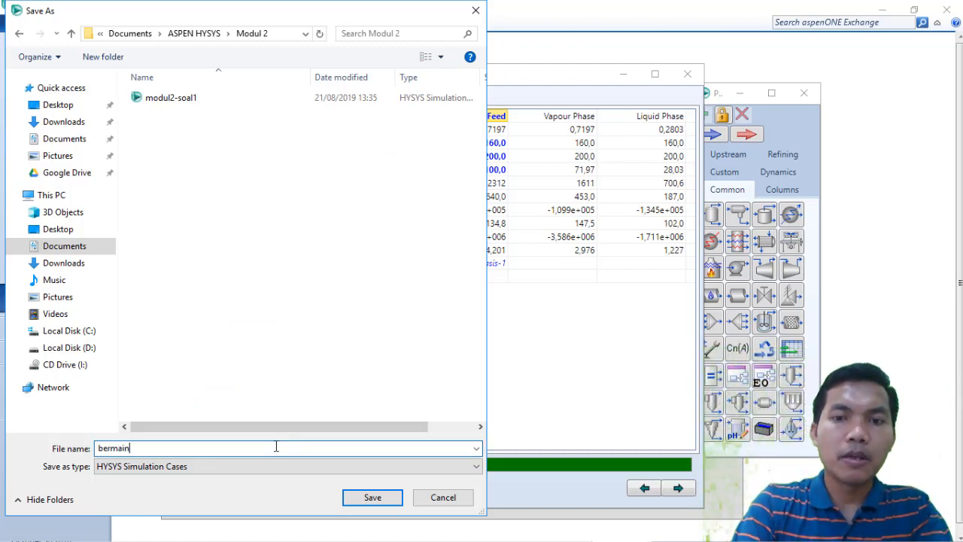
pyautogui.write(' 01')
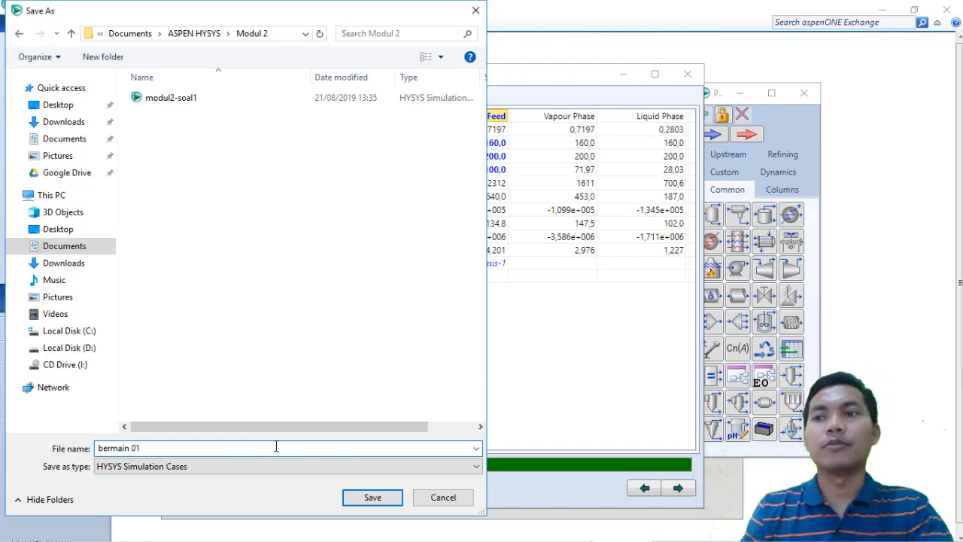
pyautogui.click(368, 499)
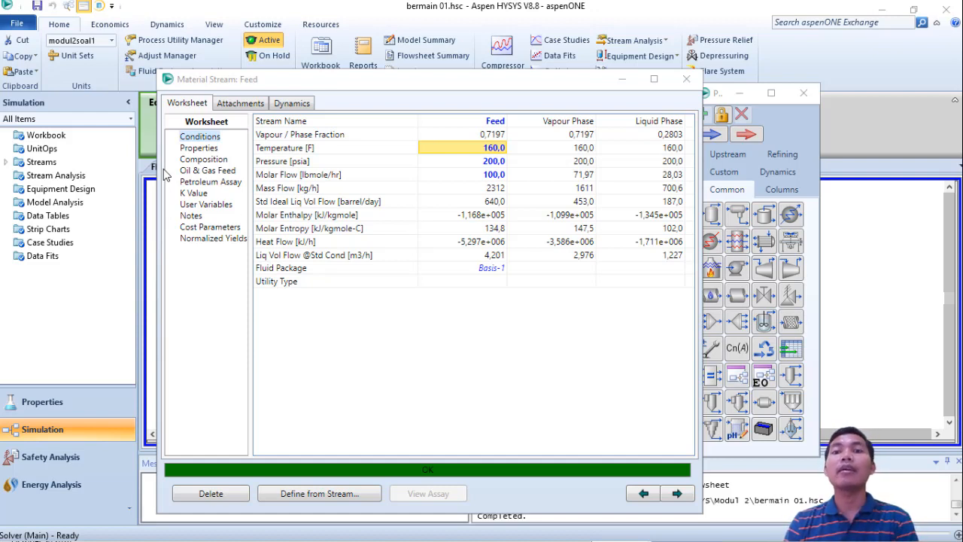
# - Clear the Feed stream's temperature and set its vapour fraction to 1
pyautogui.click(493, 153)
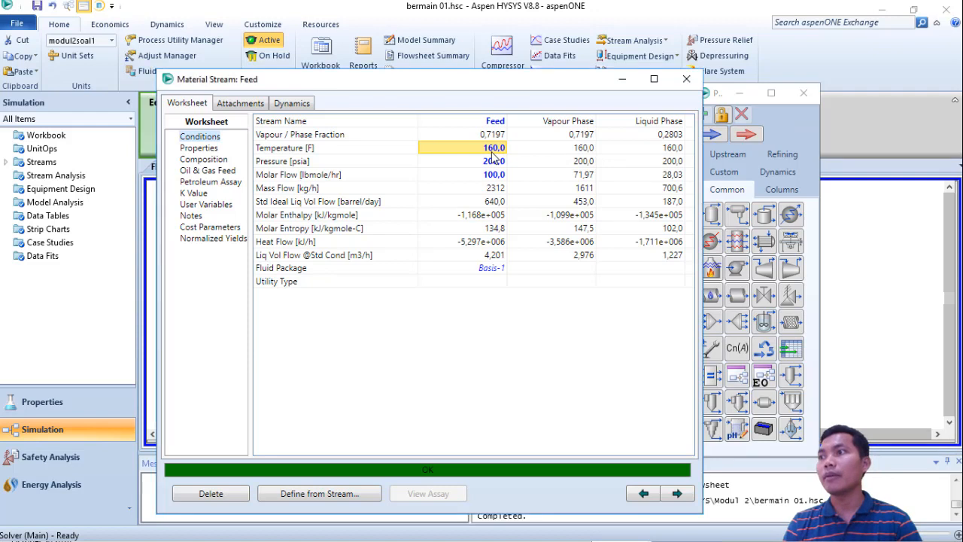
pyautogui.press('BackSpace')
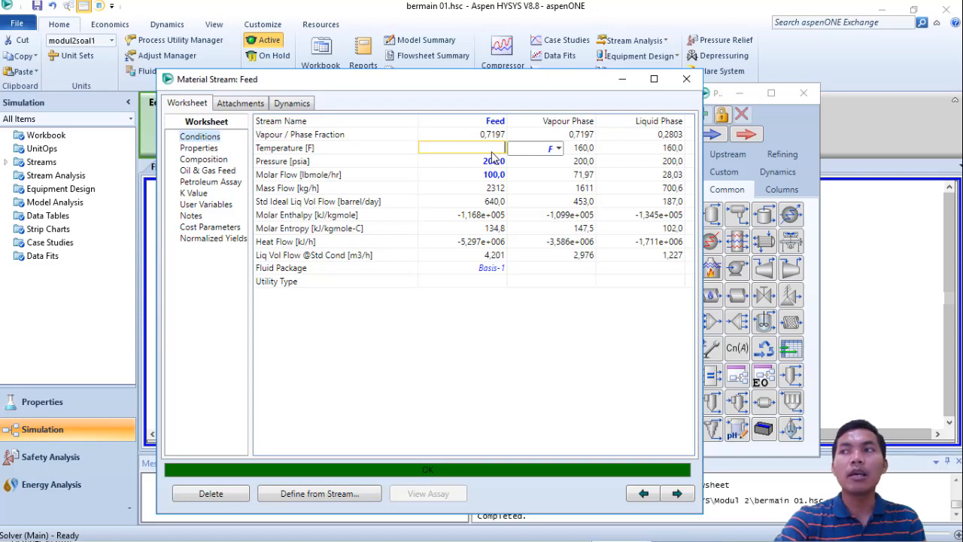
pyautogui.press('Return')
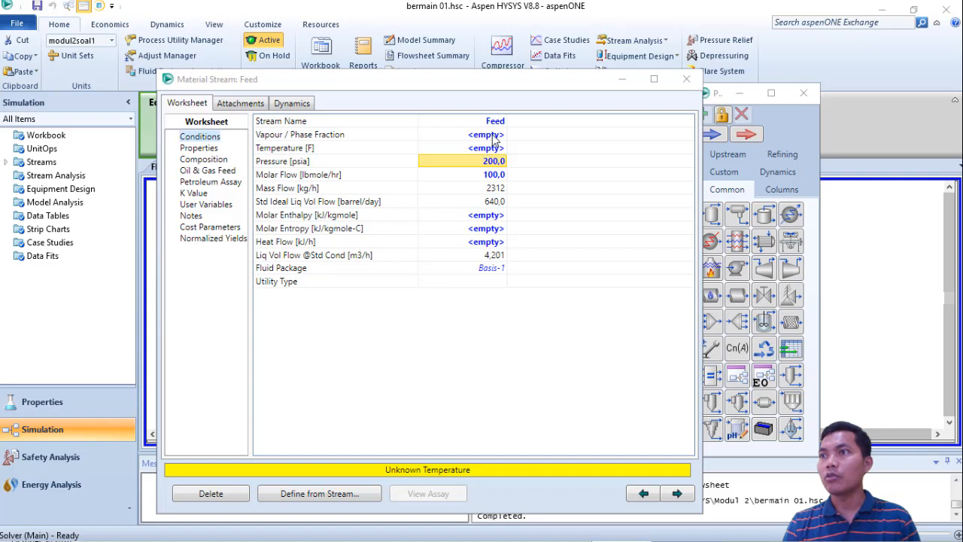
pyautogui.click(493, 136)
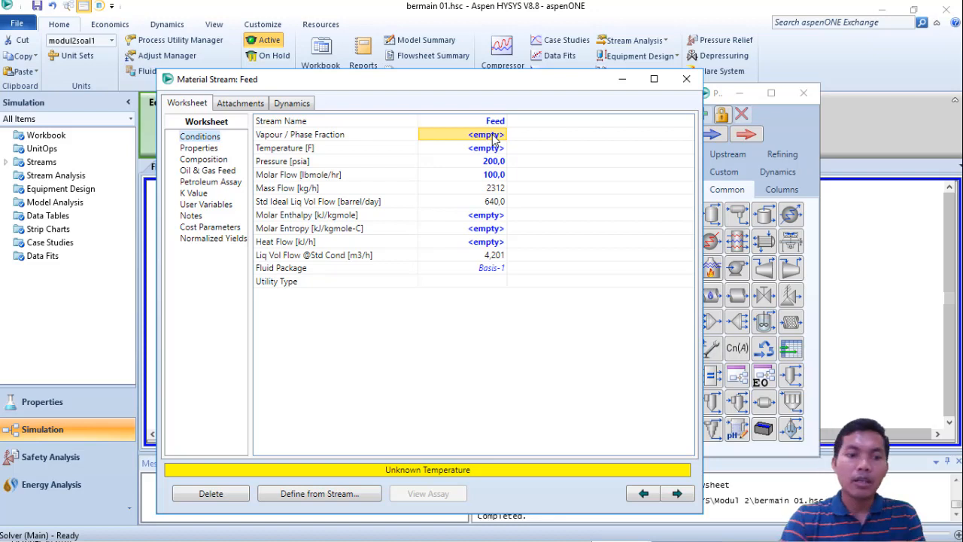
pyautogui.write('1')
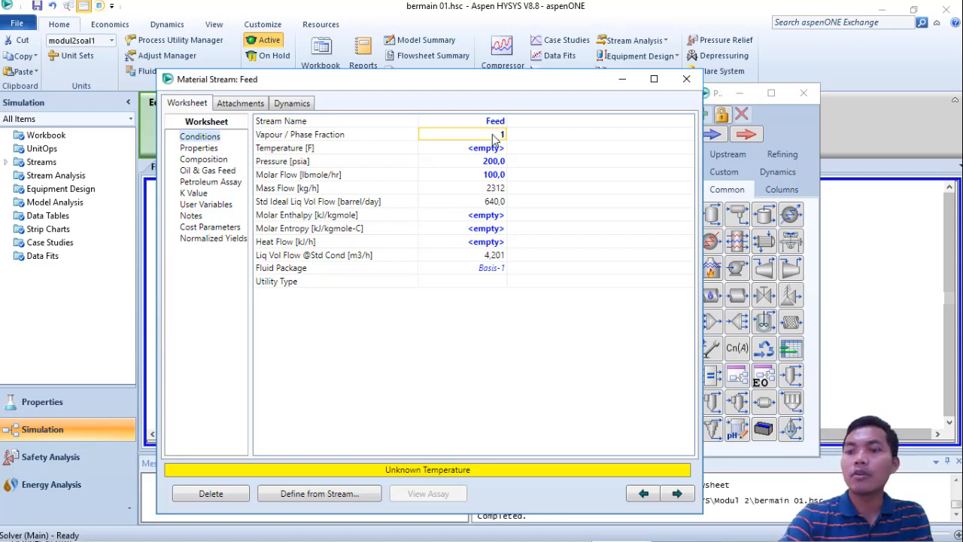
pyautogui.press('Return')
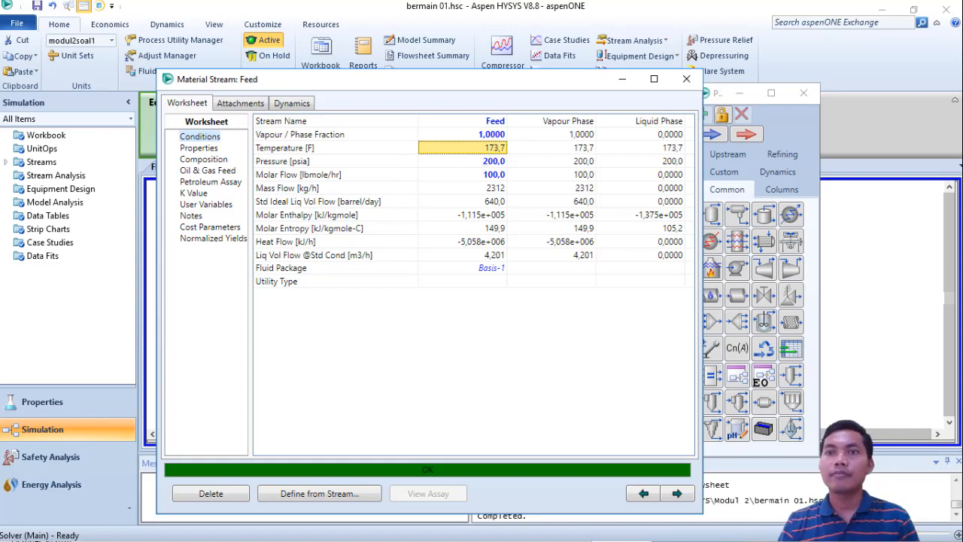
pyautogui.click(37, 6)
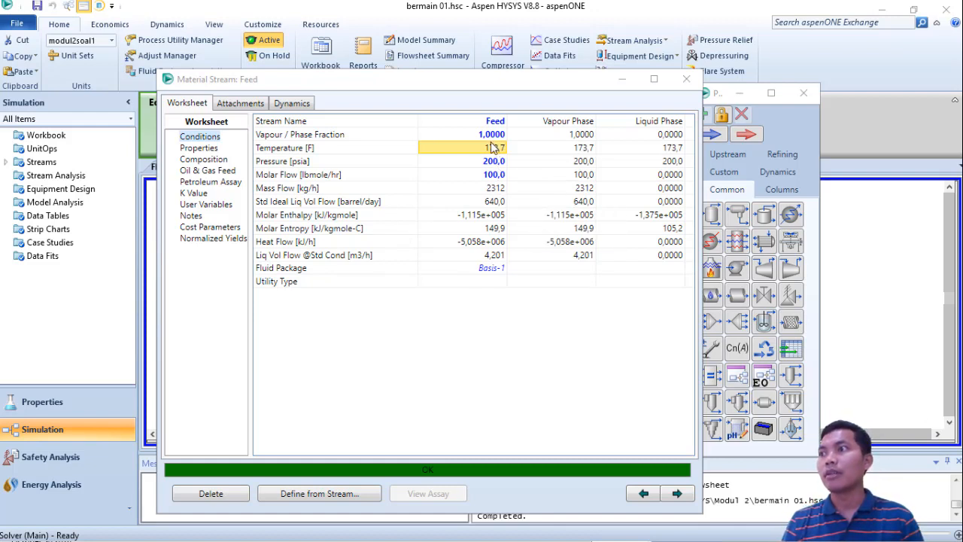
# - Clear the Feed stream's pressure and set its temperature to 150 F, keeping the vapour fraction specified
pyautogui.moveTo(493, 150)
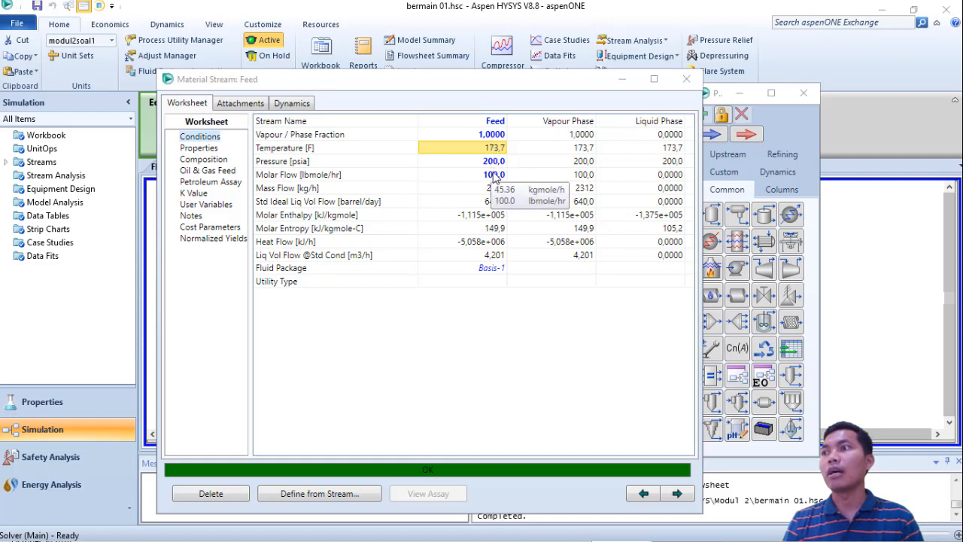
pyautogui.moveTo(497, 167)
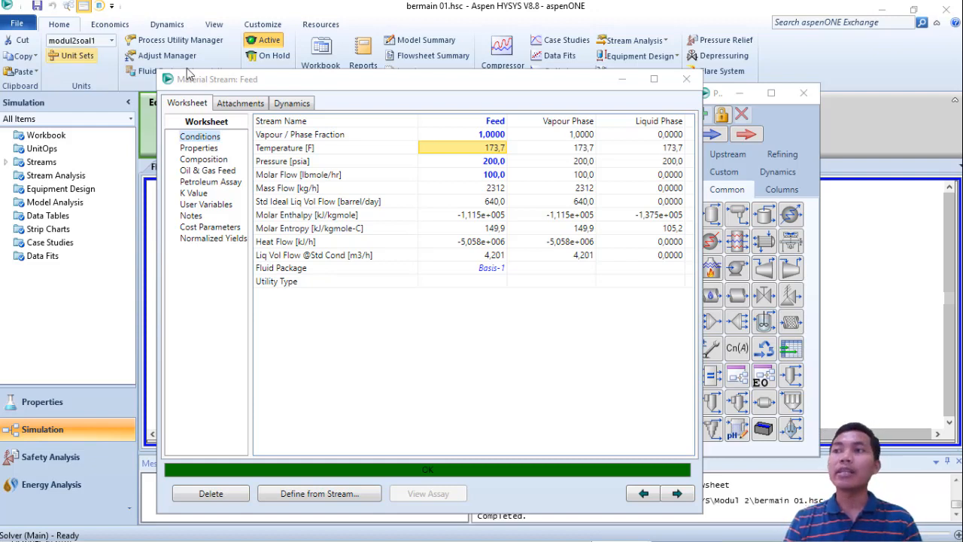
pyautogui.click(490, 165)
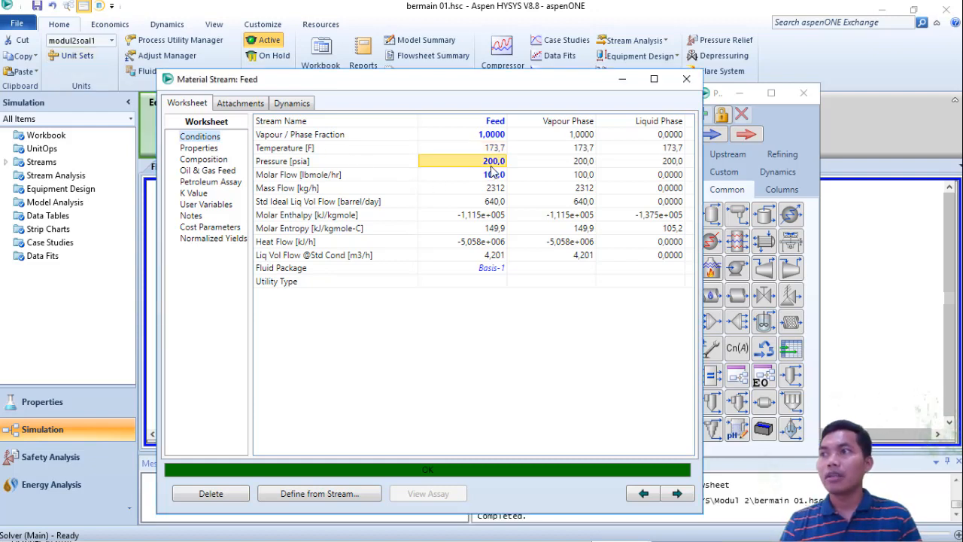
pyautogui.press('Delete')
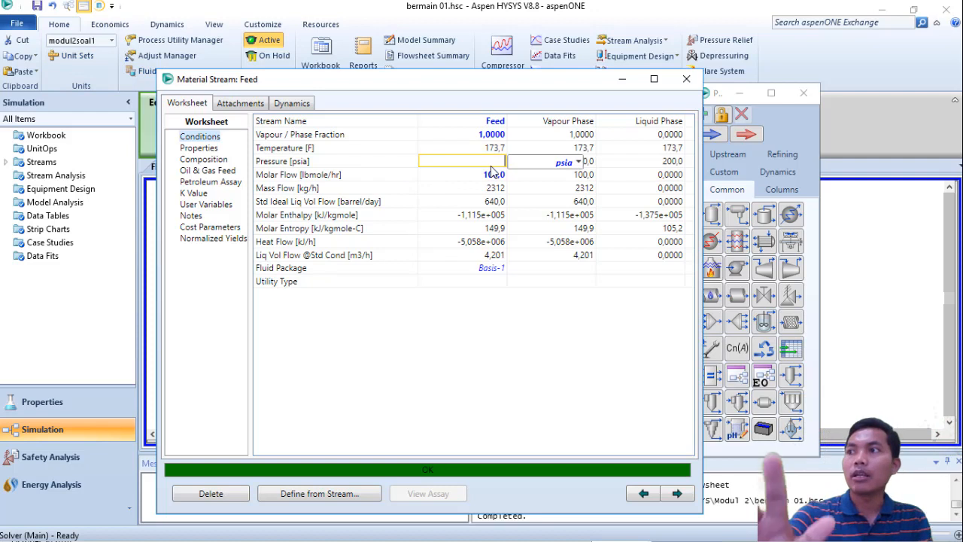
pyautogui.press('Return')
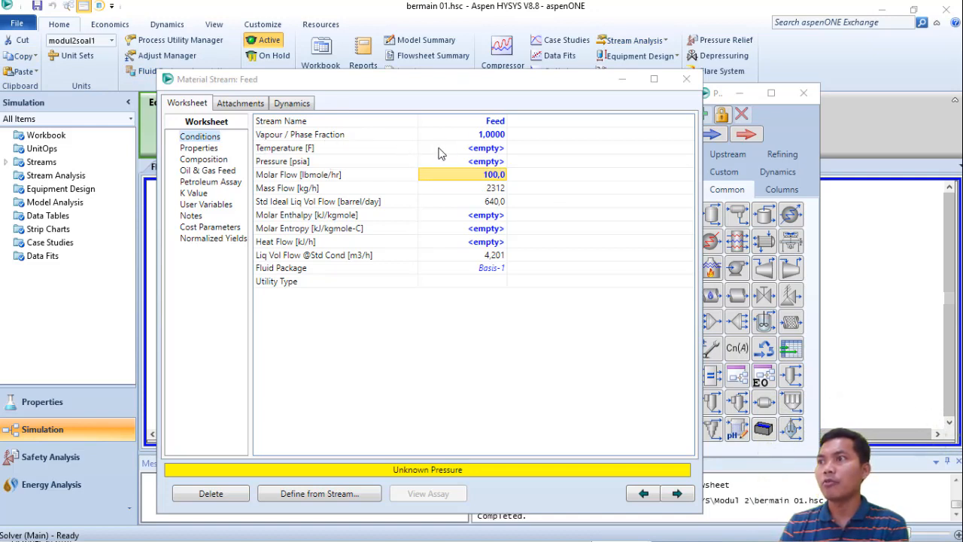
pyautogui.click(497, 138)
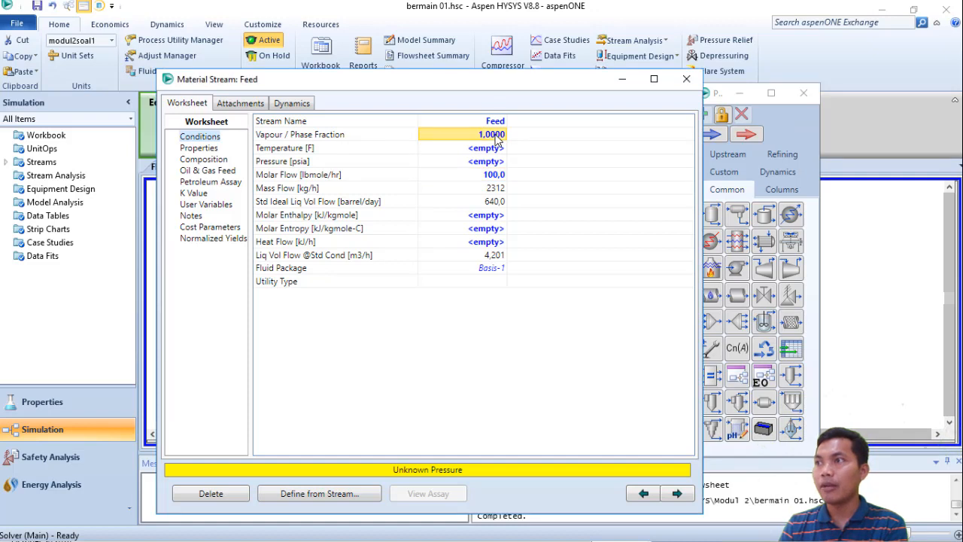
pyautogui.click(483, 149)
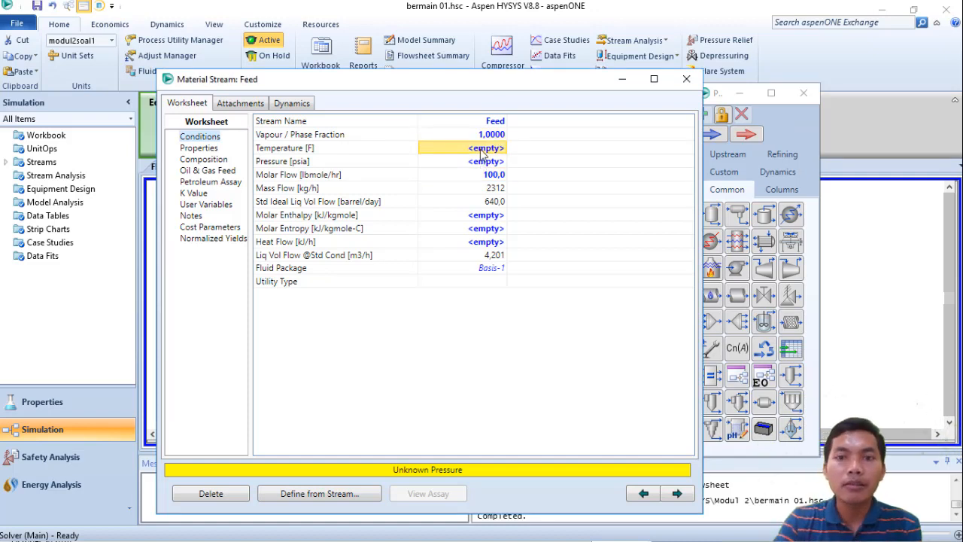
pyautogui.write('150')
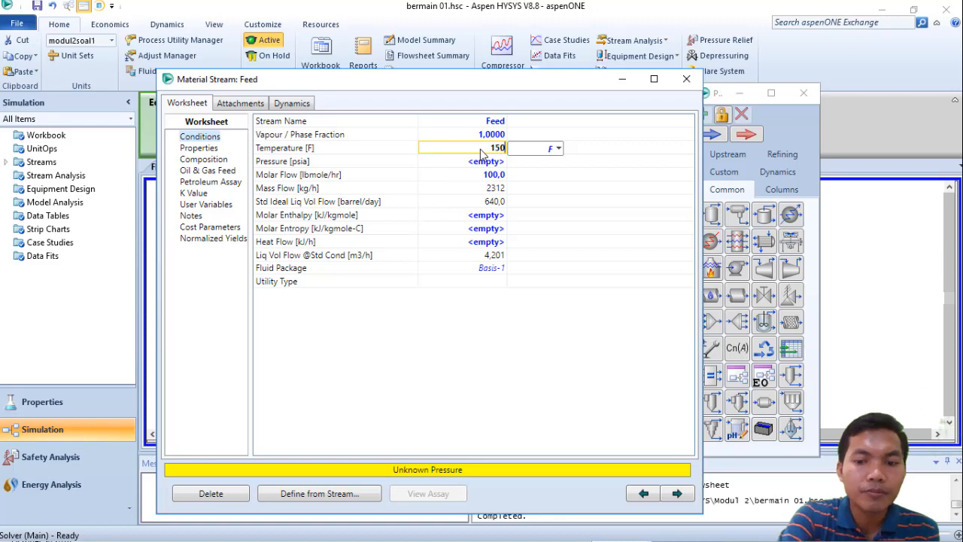
pyautogui.press('Return')
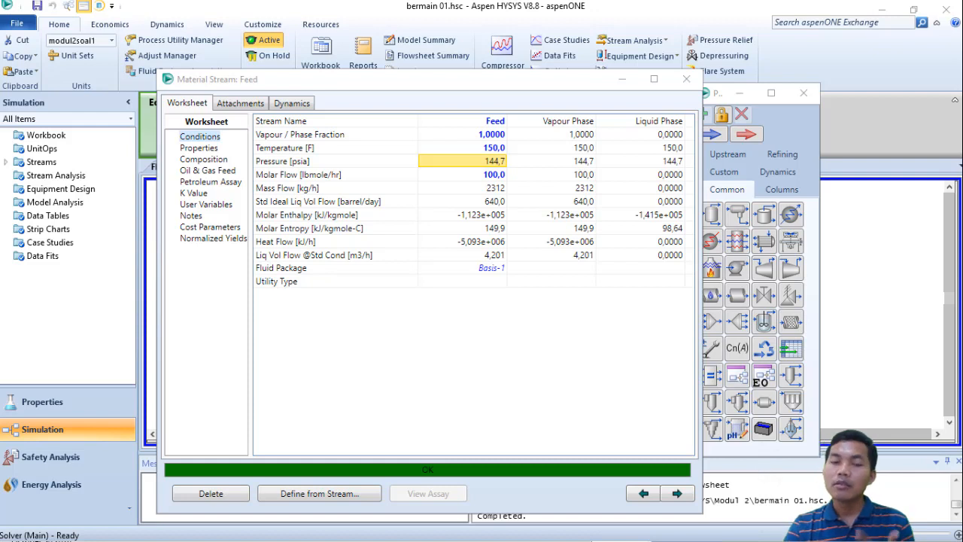
# - Clear the Feed stream's temperature and set its vapour fraction to 0
pyautogui.click(494, 149)
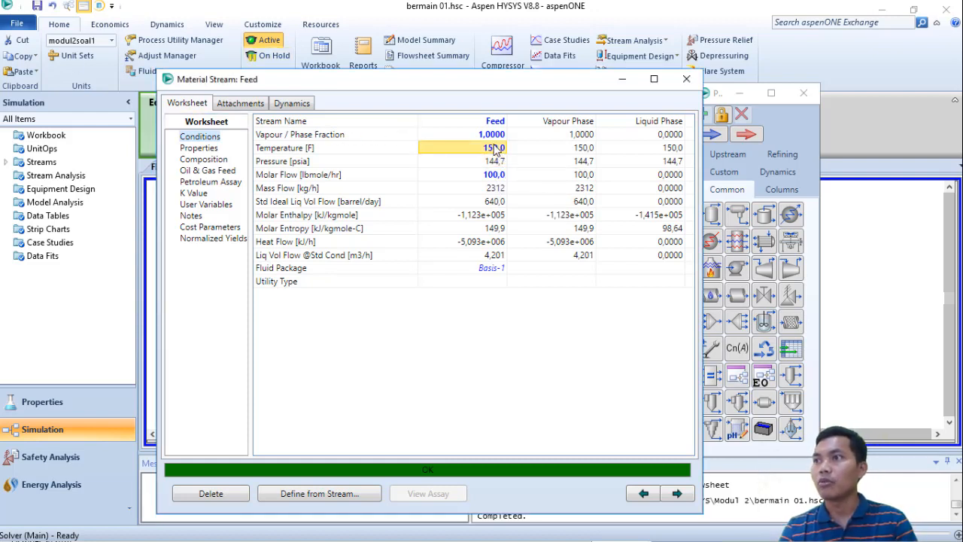
pyautogui.press('BackSpace')
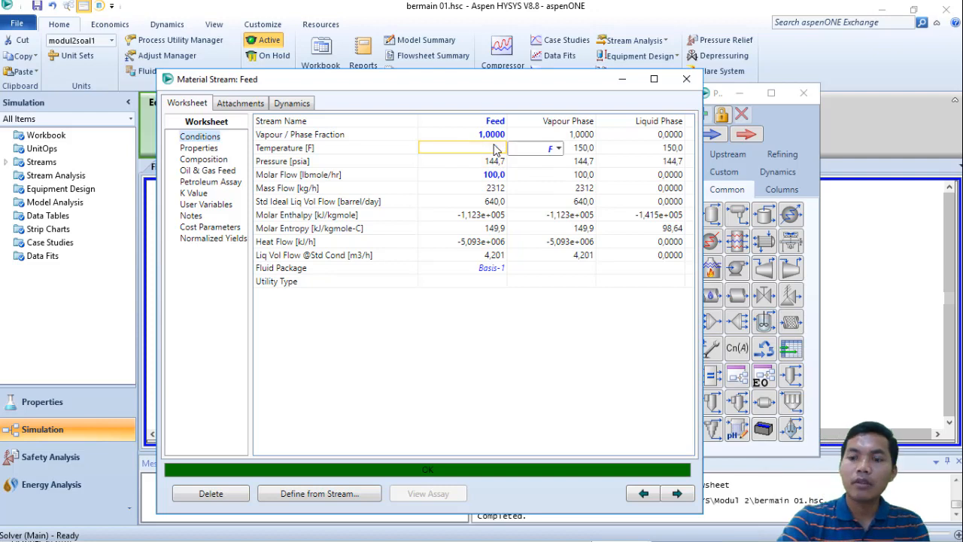
pyautogui.press('Return')
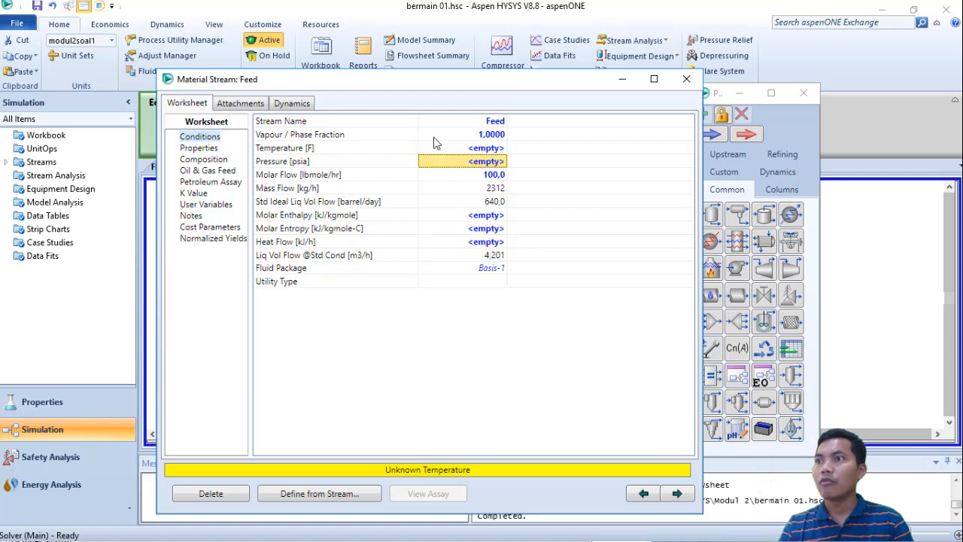
pyautogui.click(491, 137)
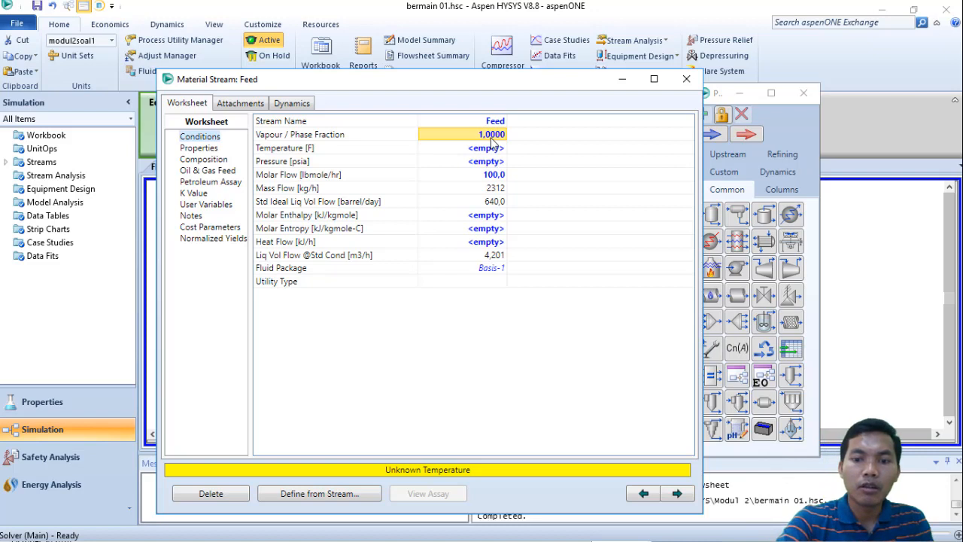
pyautogui.write('0')
pyautogui.press('Return')
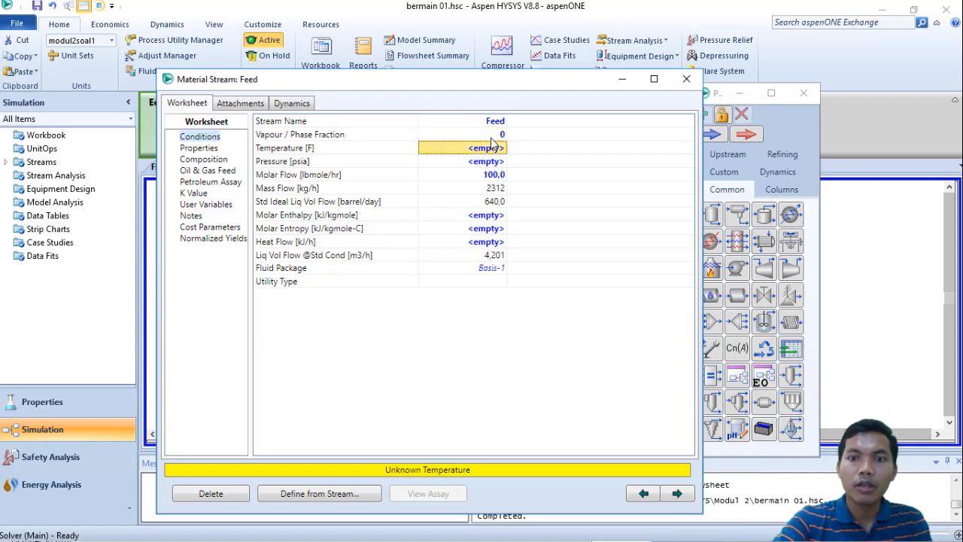
# - Set the Feed stream's pressure to 200 psia to solve for its bubble-point temperature
pyautogui.press('Down')
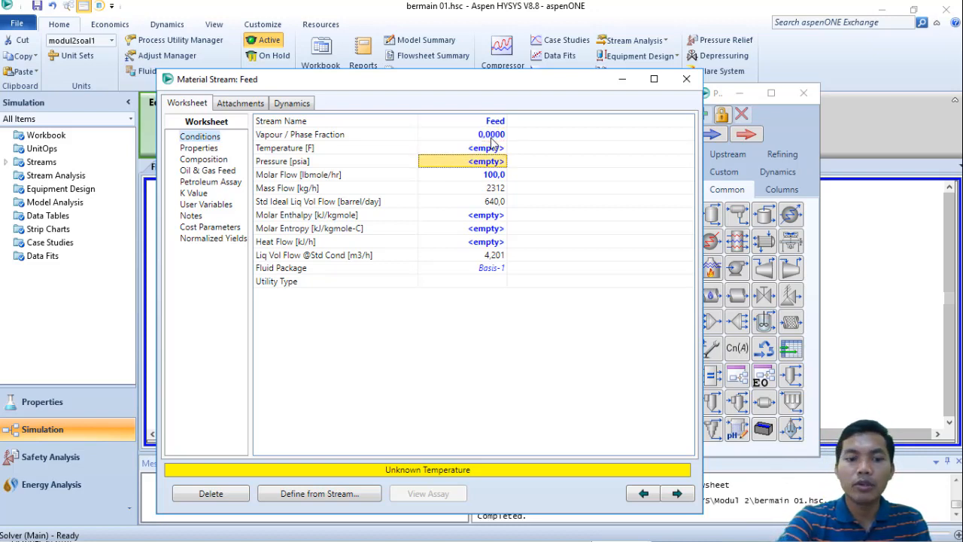
pyautogui.write('2')
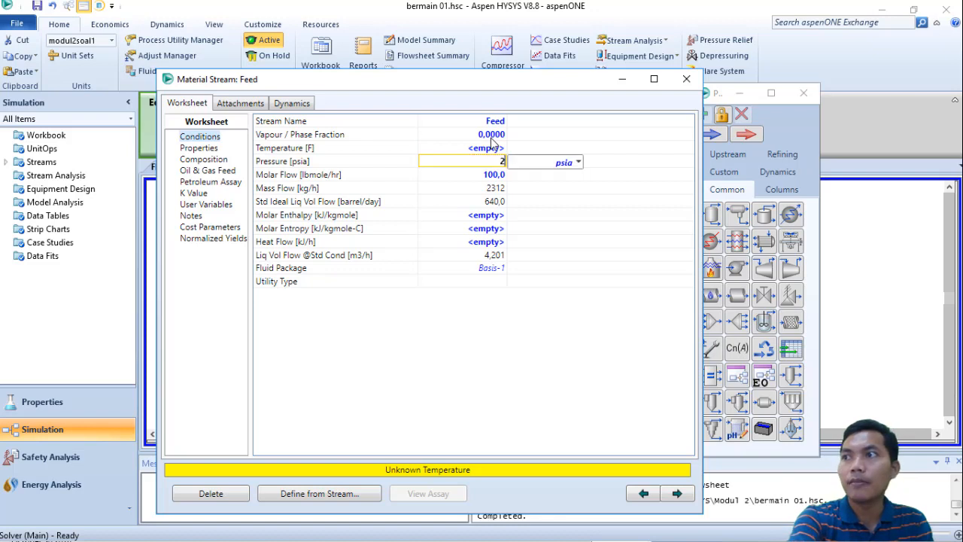
pyautogui.write('00')
pyautogui.press('Return')
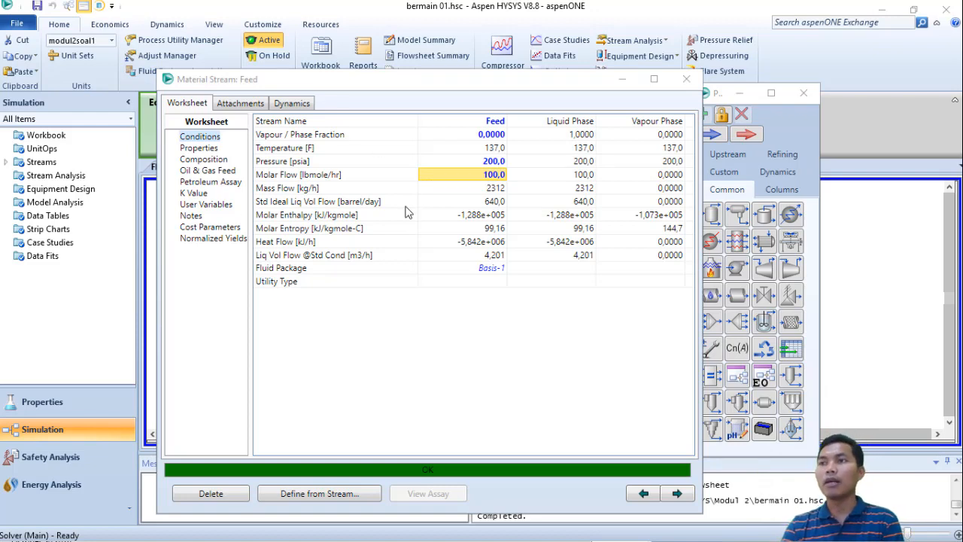
# - Clear the Feed stream's pressure and set its temperature to 150 F to solve for the bubble-point pressure
pyautogui.click(494, 163)
pyautogui.press('Delete')
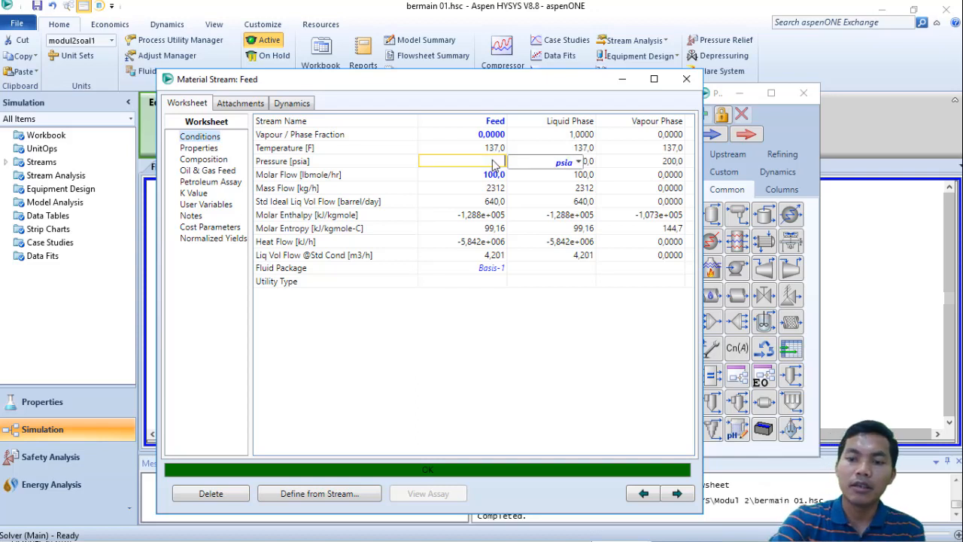
pyautogui.press('Return')
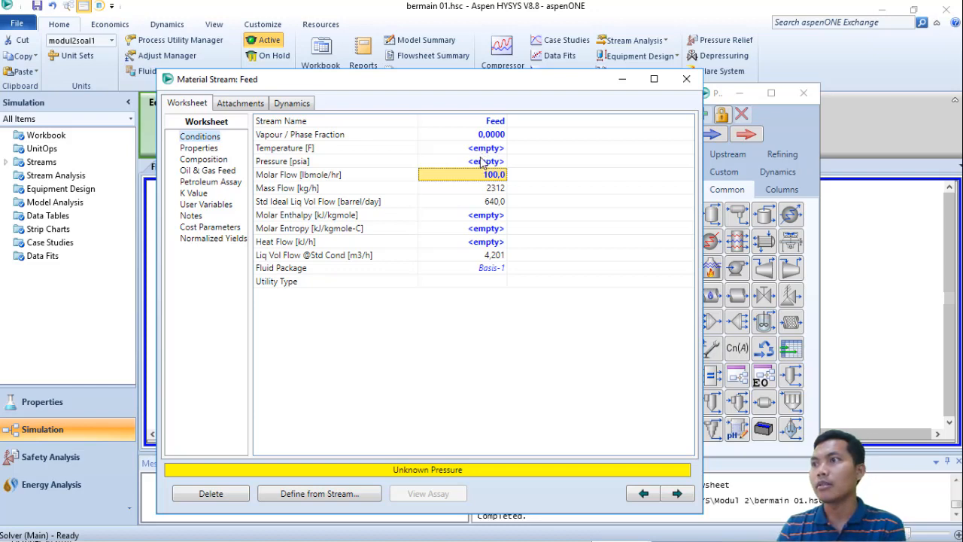
pyautogui.click(487, 149)
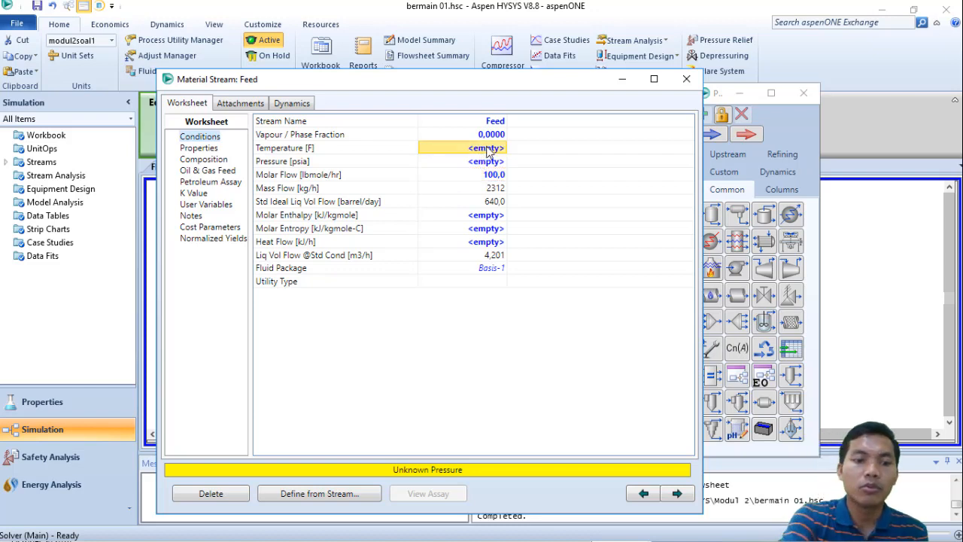
pyautogui.write('150')
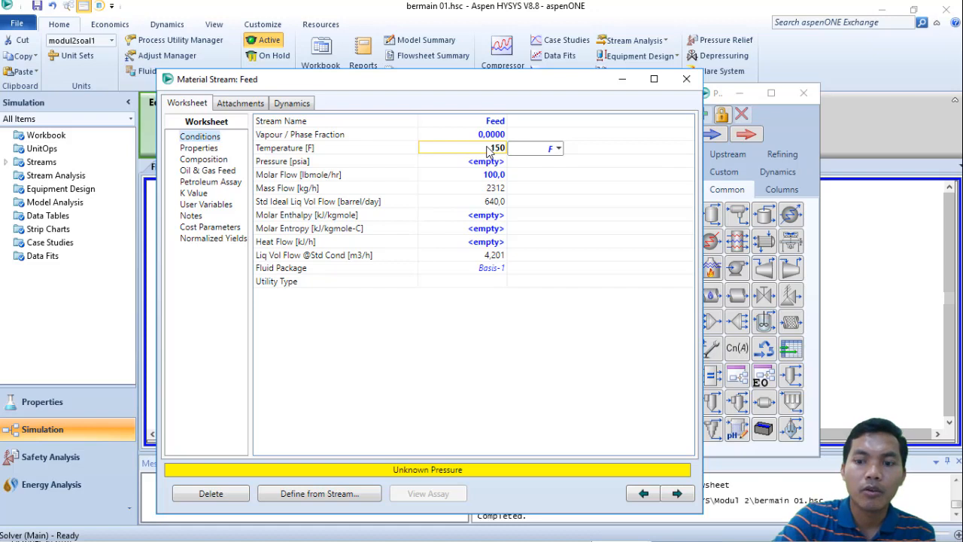
pyautogui.press('Return')
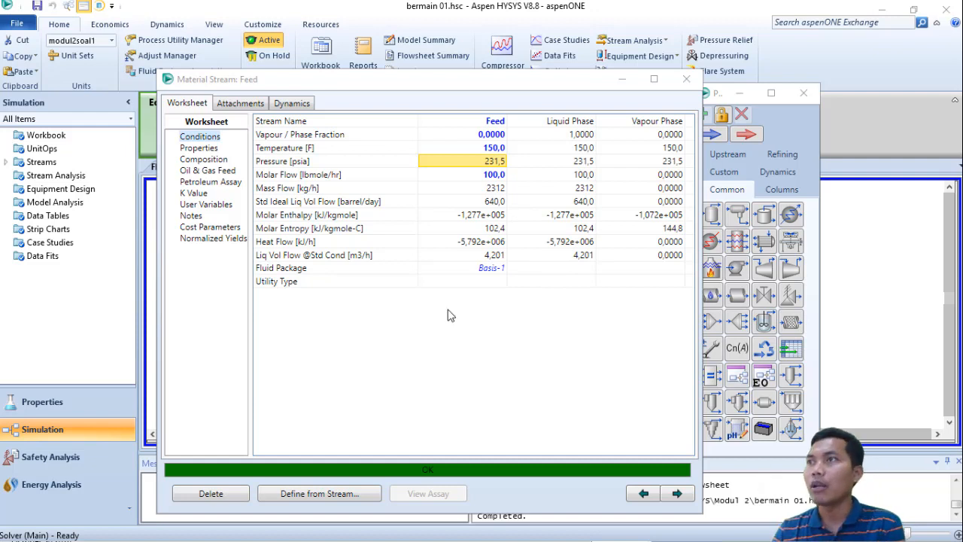
# - Save the case under its current name and close the Feed stream's window
pyautogui.click(16, 23)
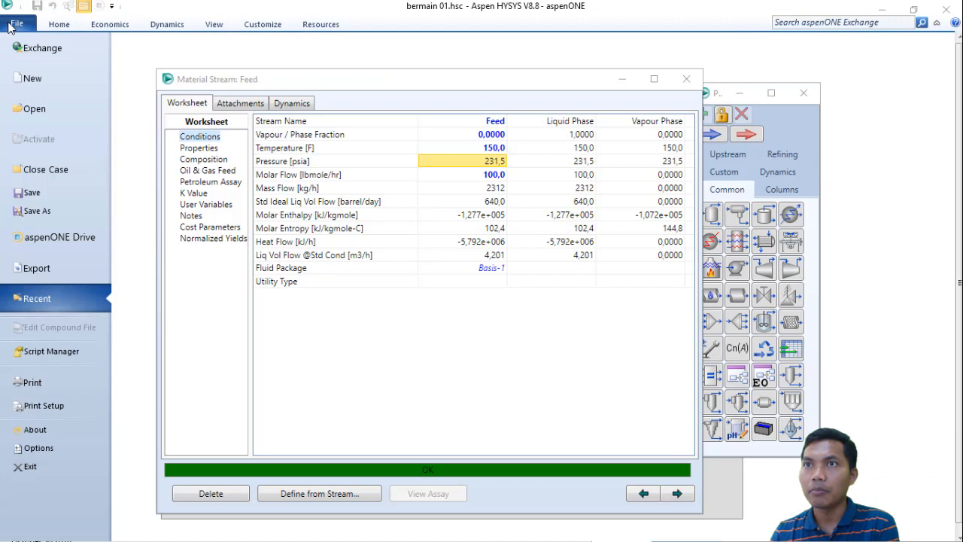
pyautogui.click(33, 192)
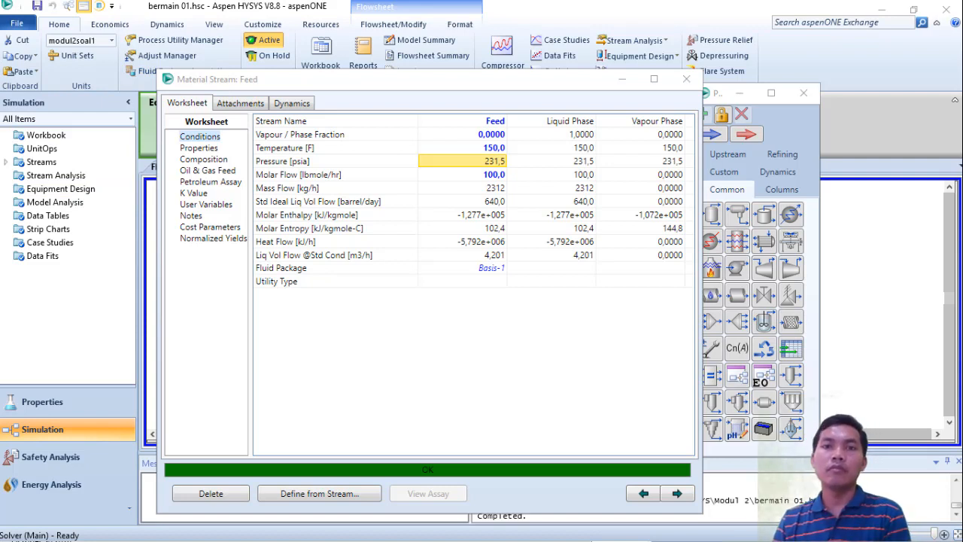
pyautogui.moveTo(447, 154)
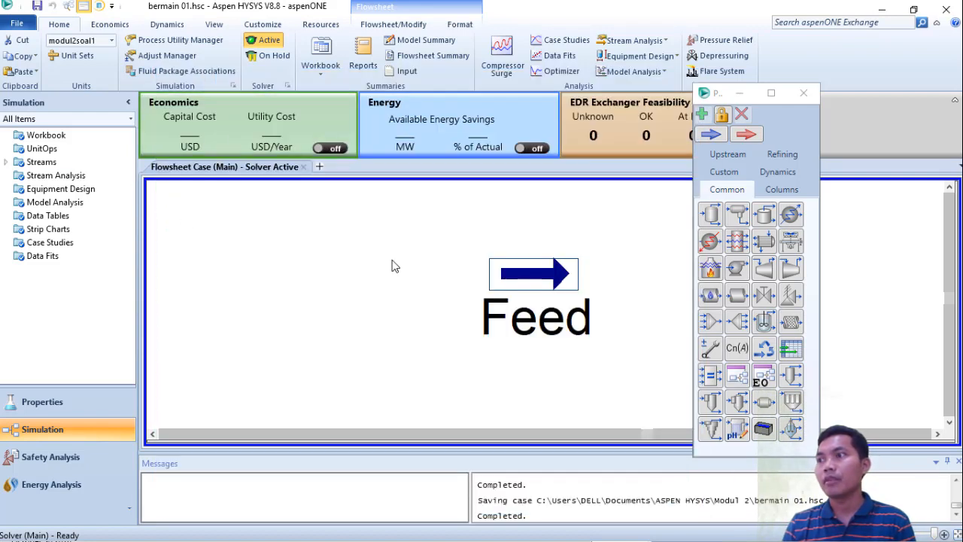
pyautogui.click(447, 247)
pyautogui.scroll(-1, 446, 249)
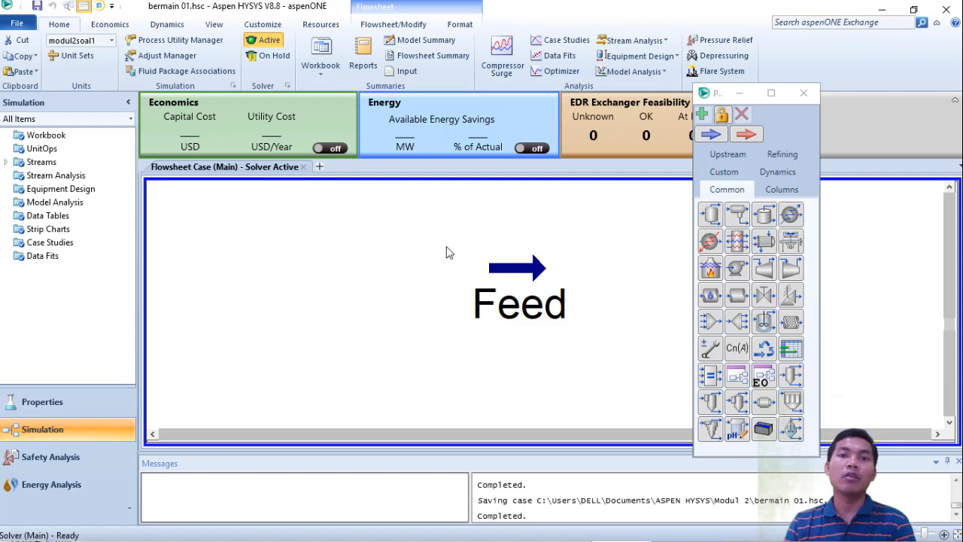
# - Change the Basis-1 fluid package to SRK and return to the simulation environment without holding mode
pyautogui.click(70, 403)
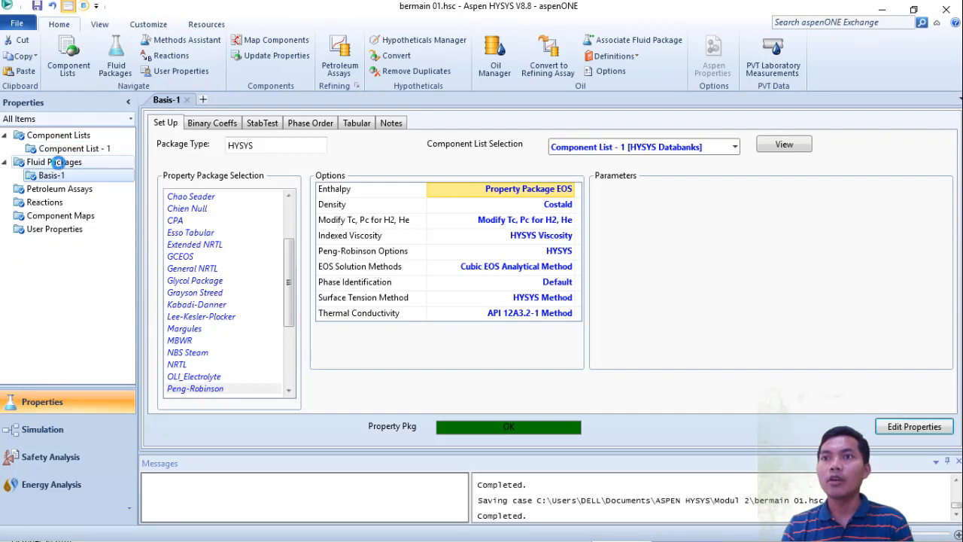
pyautogui.click(59, 162)
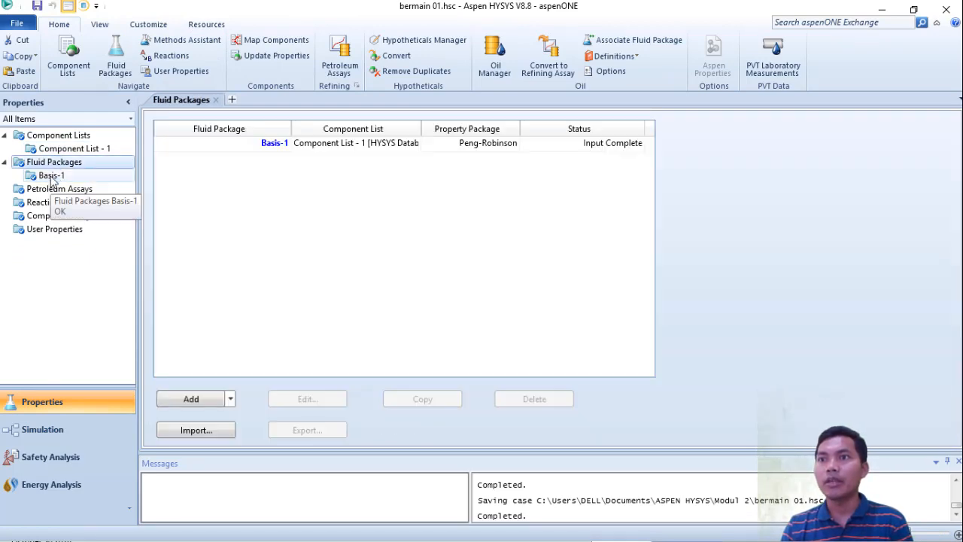
pyautogui.click(50, 174)
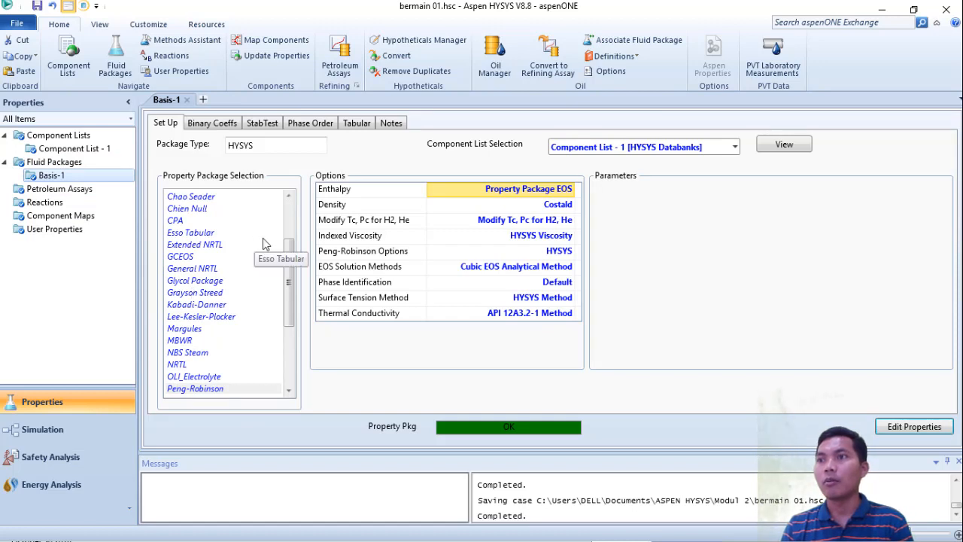
pyautogui.moveTo(290, 271); pyautogui.dragTo(289, 346)
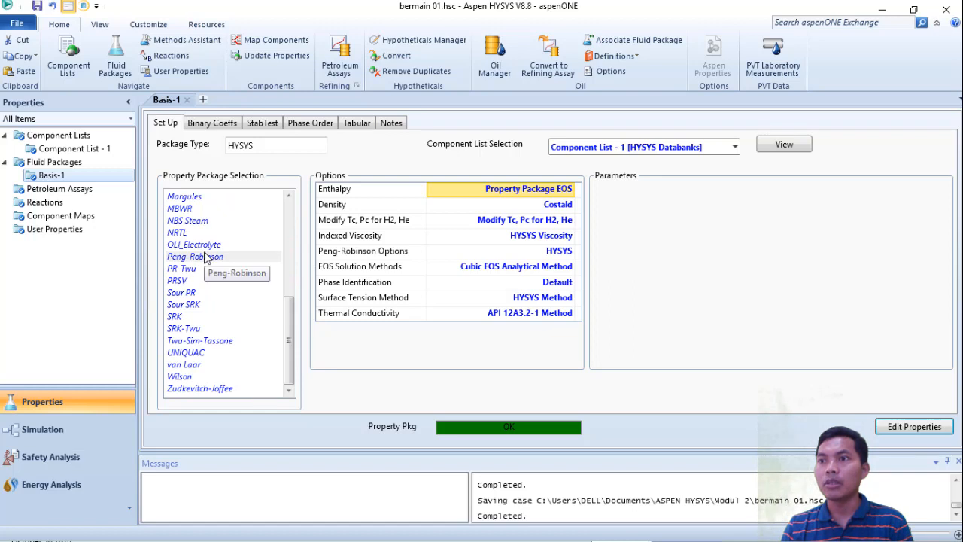
pyautogui.click(176, 320)
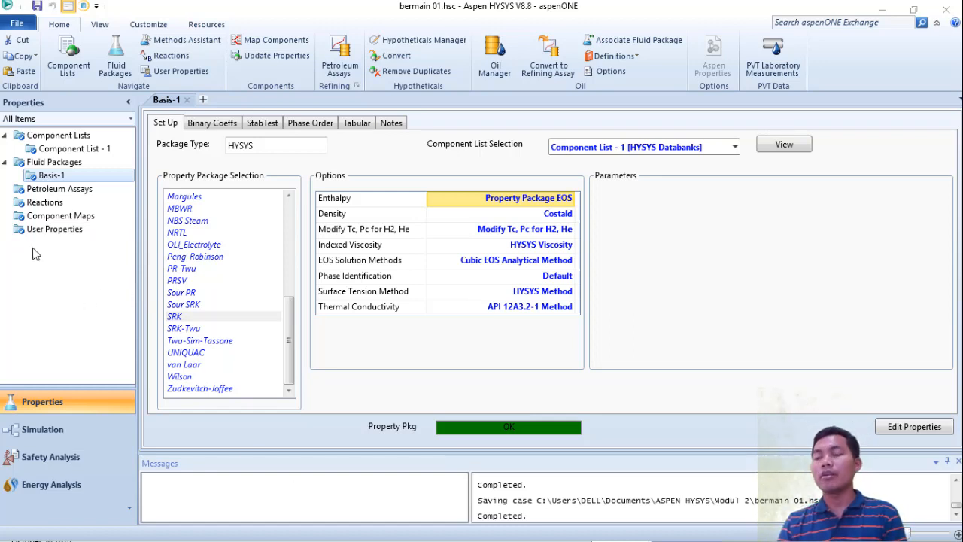
pyautogui.click(42, 440)
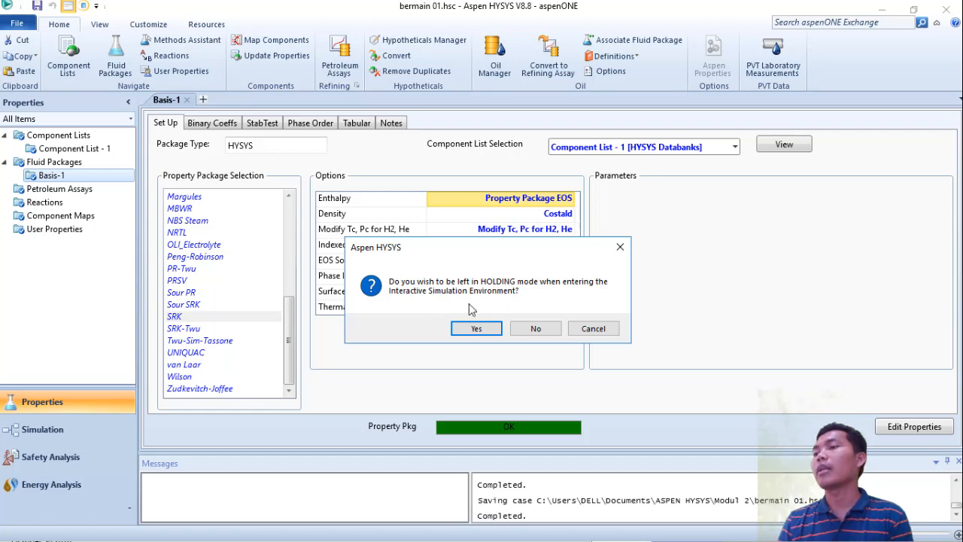
pyautogui.click(537, 329)
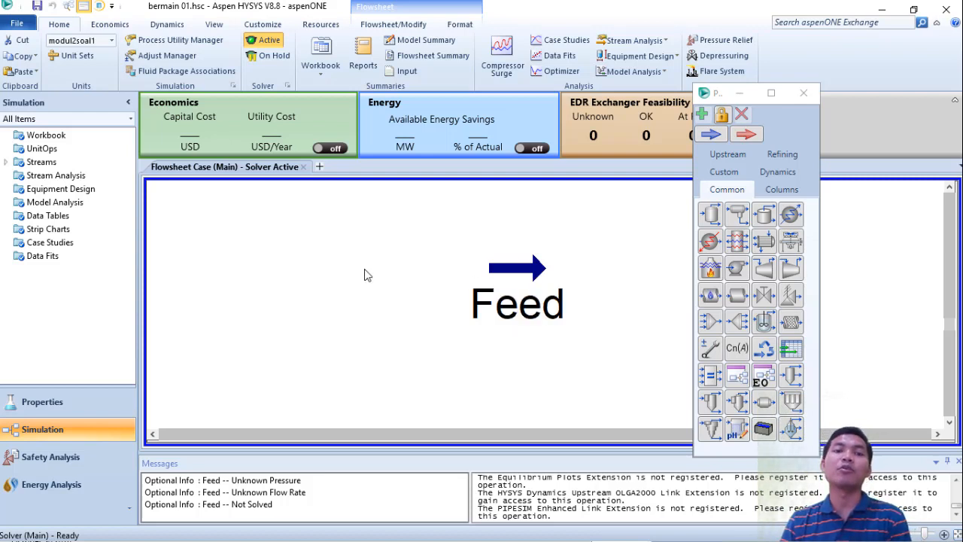
# - Place a separator on the flowsheet just to the right of the Feed stream
pyautogui.moveTo(468, 273)
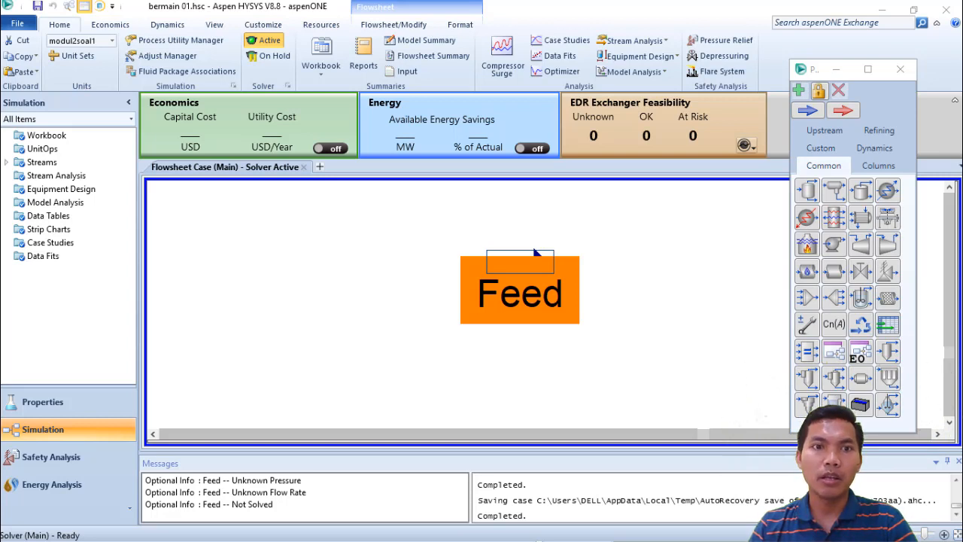
pyautogui.click(534, 253)
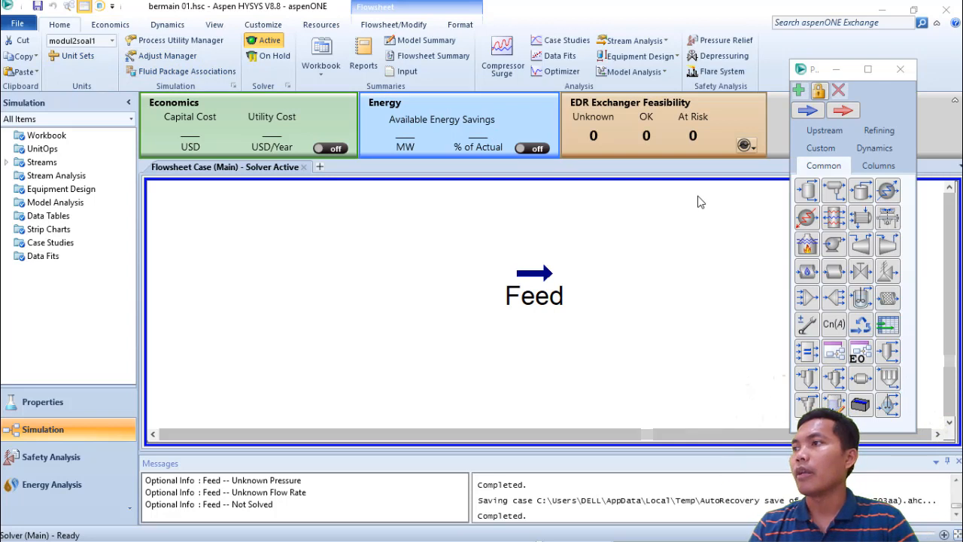
pyautogui.click(807, 190)
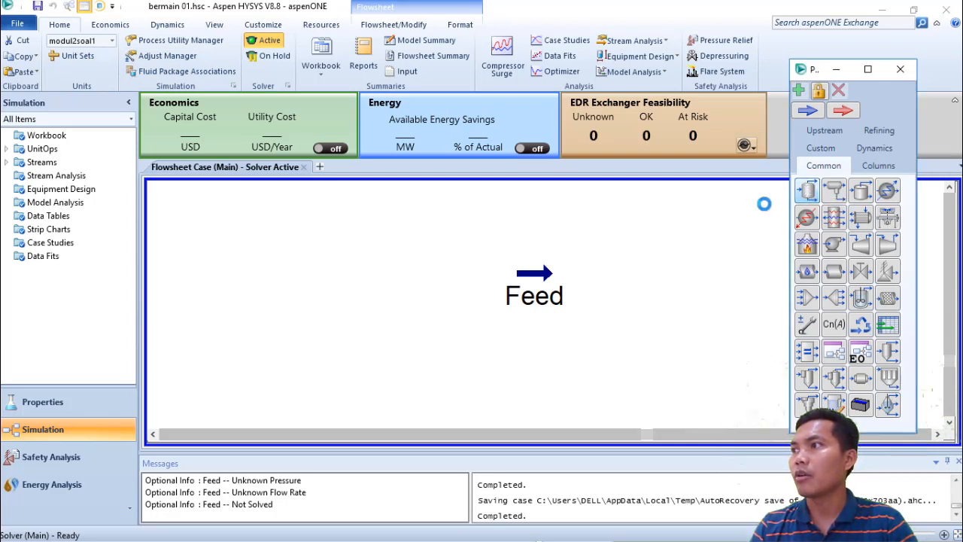
pyautogui.click(633, 272)
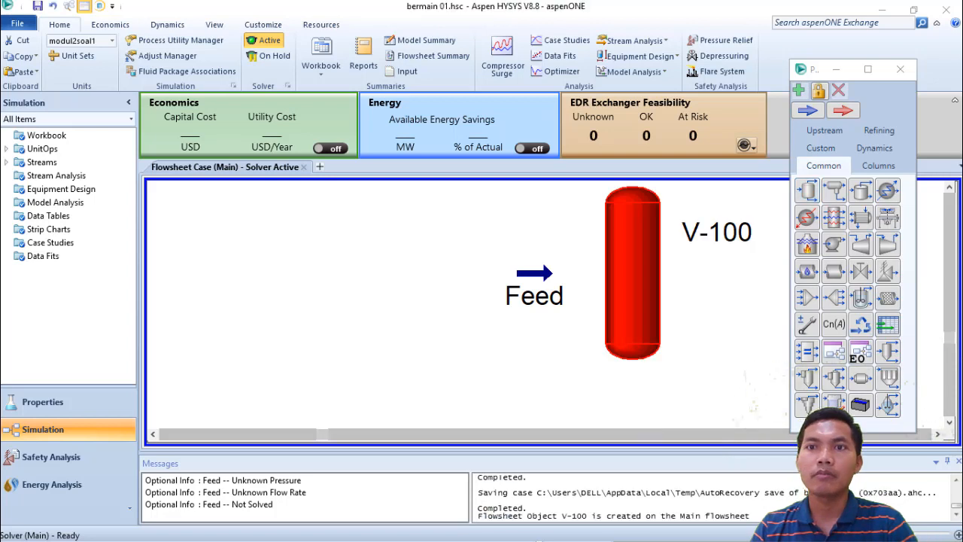
pyautogui.click(639, 290)
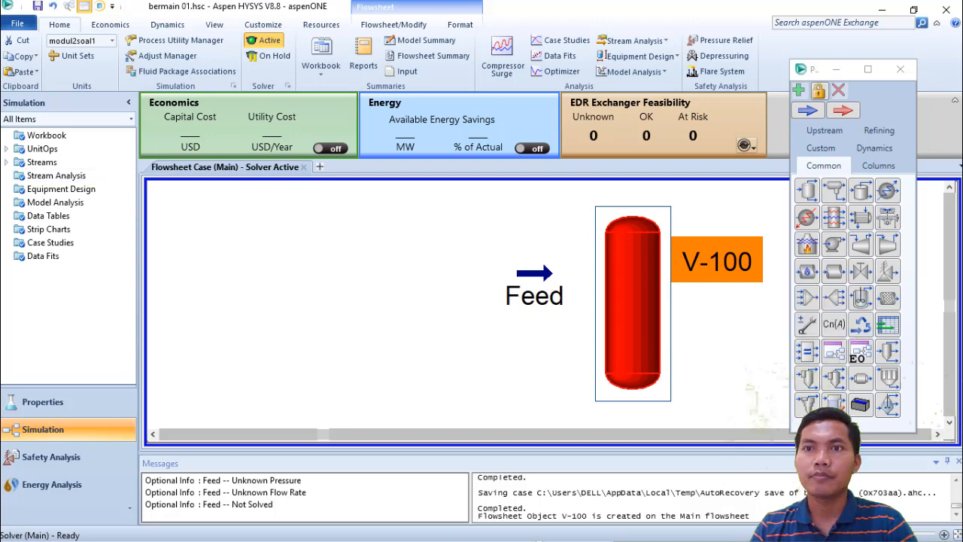
# - Open the new separator's properties and rename it Separator
pyautogui.doubleClick(605, 238)
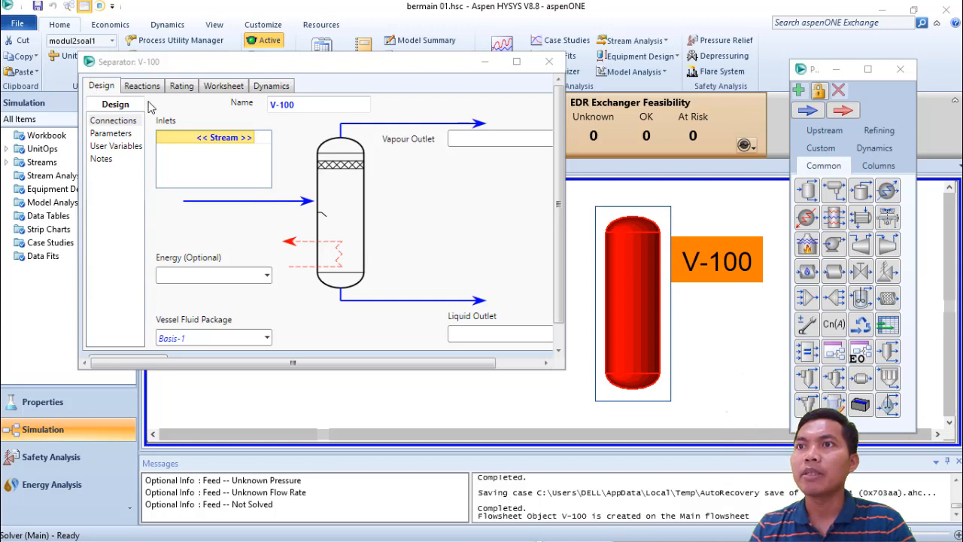
pyautogui.click(300, 104)
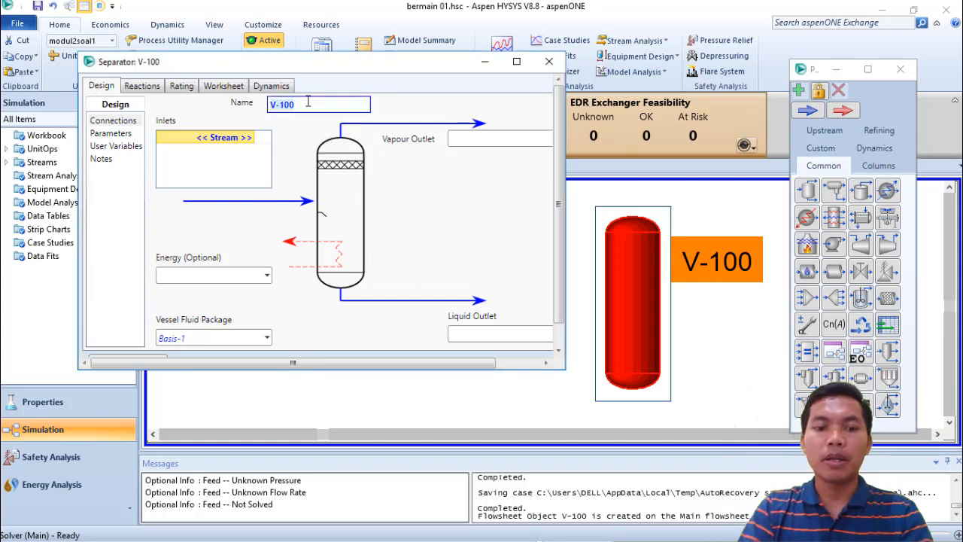
pyautogui.write('Separat')
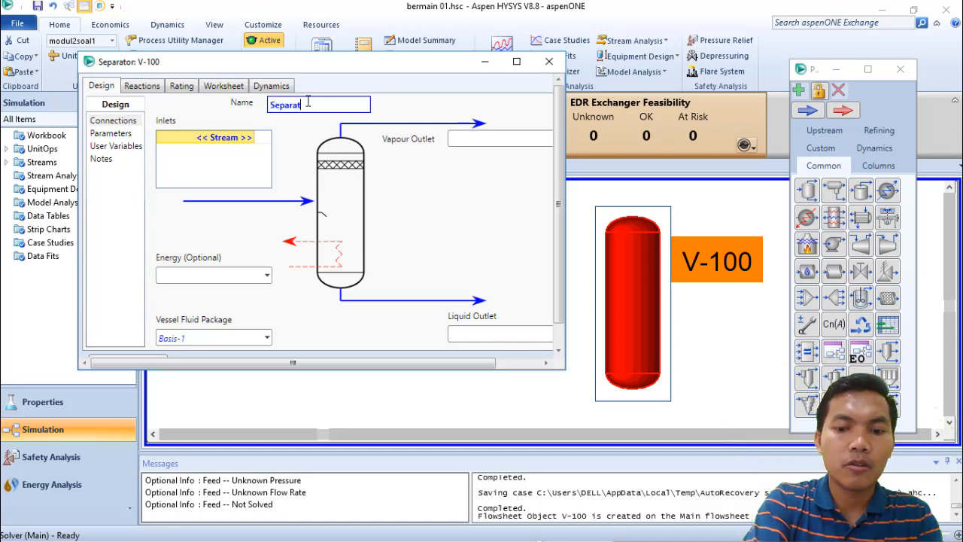
pyautogui.write('or')
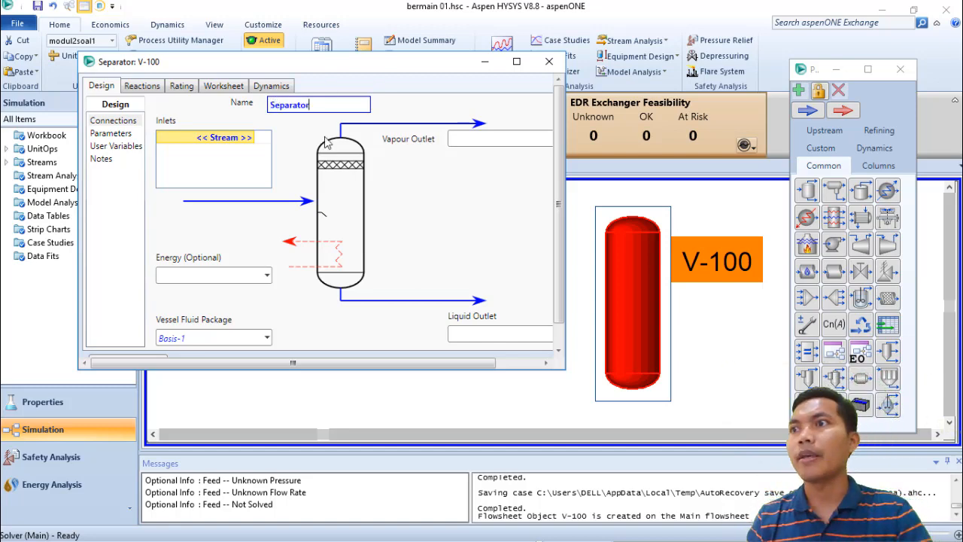
pyautogui.press('Return')
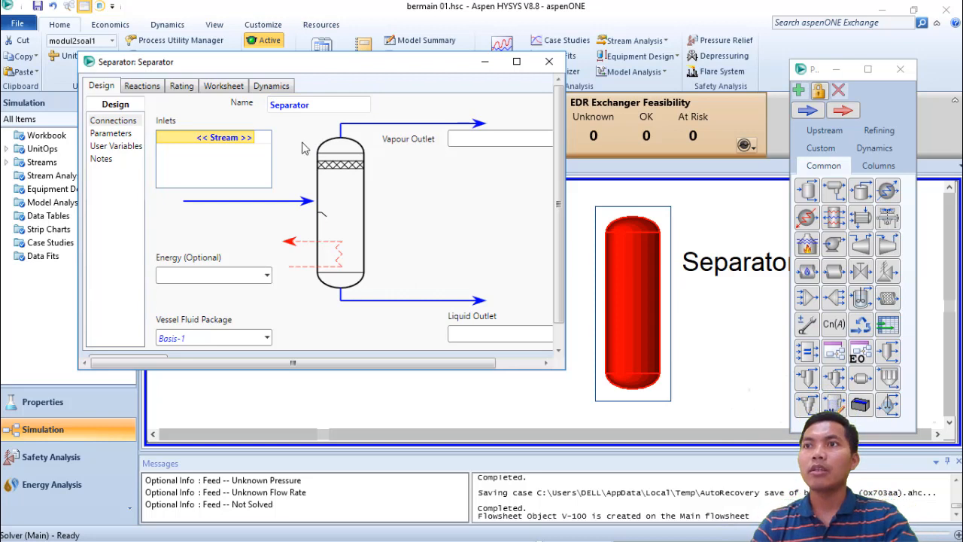
# - Connect the Feed stream as the separator's inlet and create a vapour outlet stream named Vapor
pyautogui.click(216, 140)
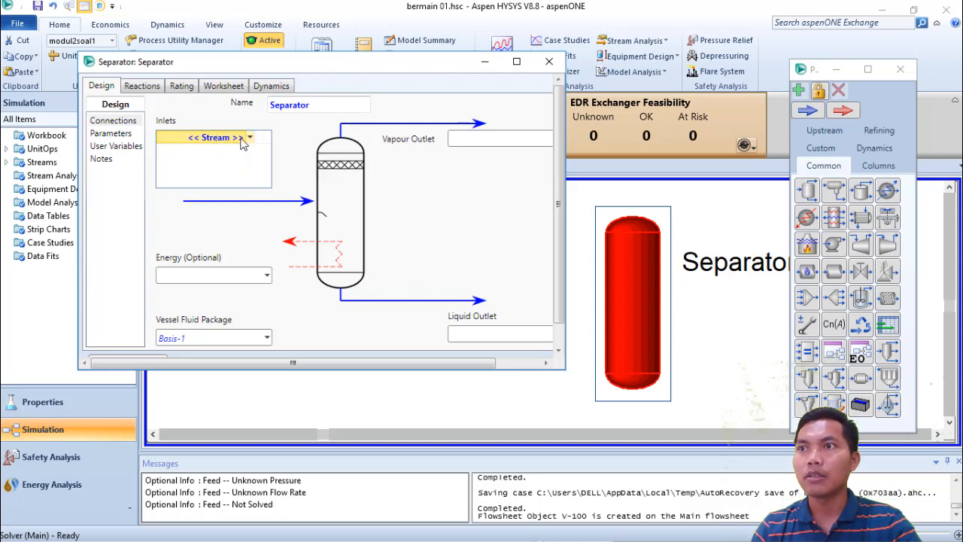
pyautogui.click(251, 139)
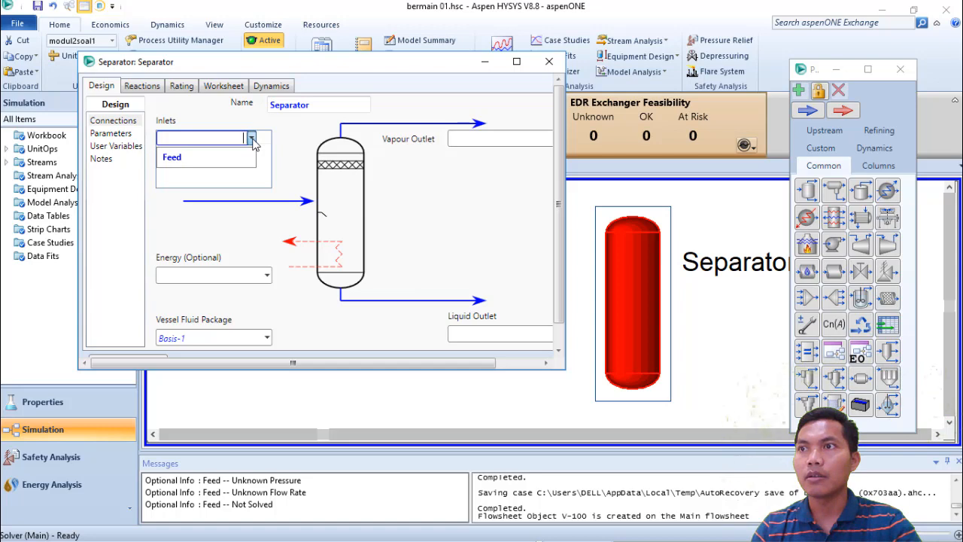
pyautogui.click(181, 158)
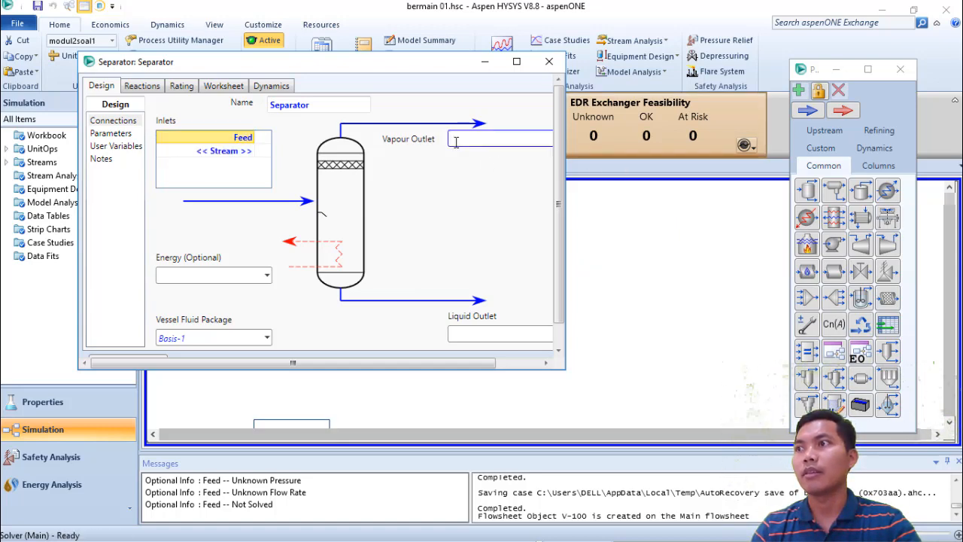
pyautogui.moveTo(349, 366); pyautogui.dragTo(474, 369)
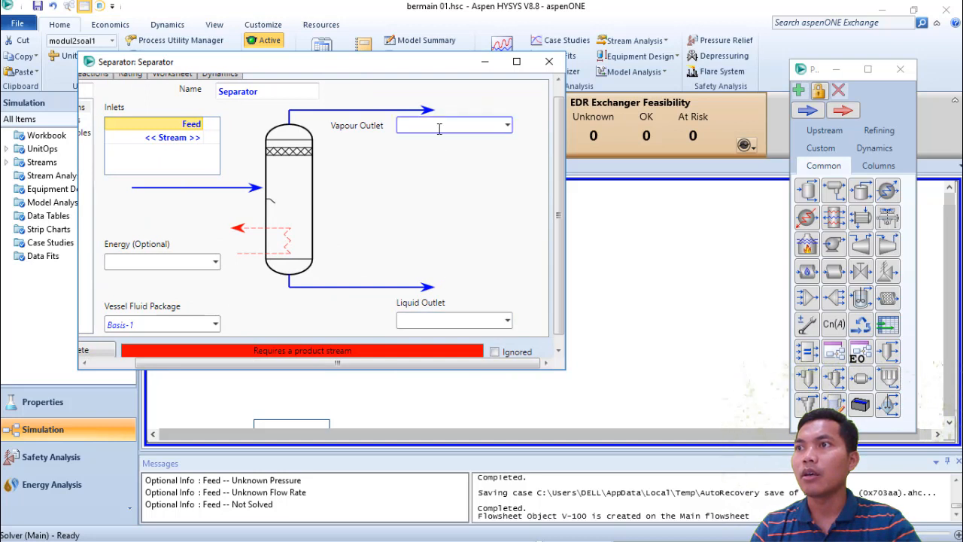
pyautogui.click(440, 129)
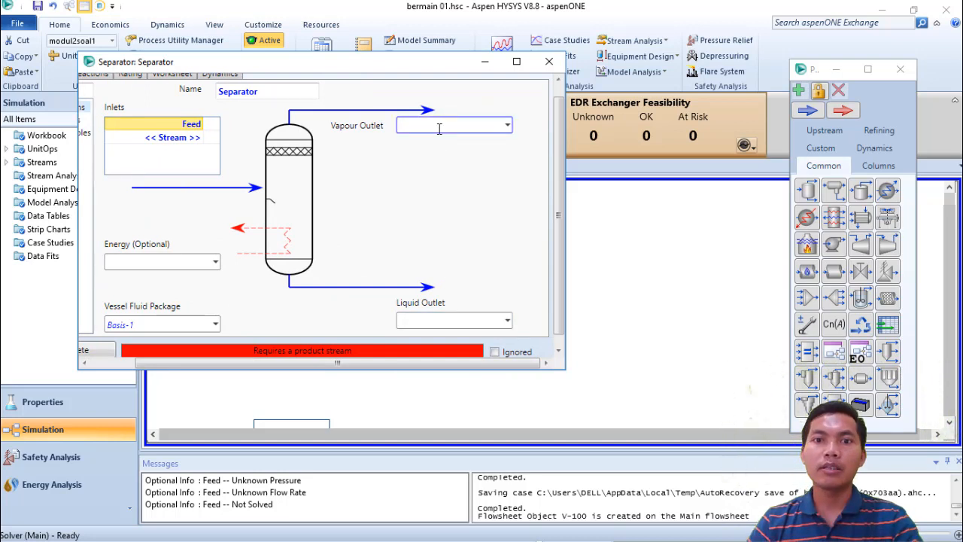
pyautogui.write('Vapor')
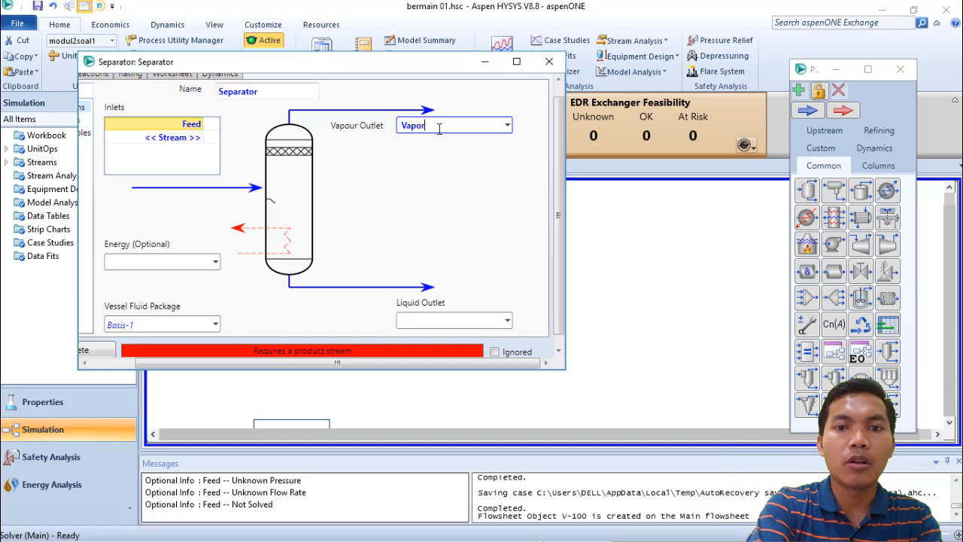
pyautogui.press('Return')
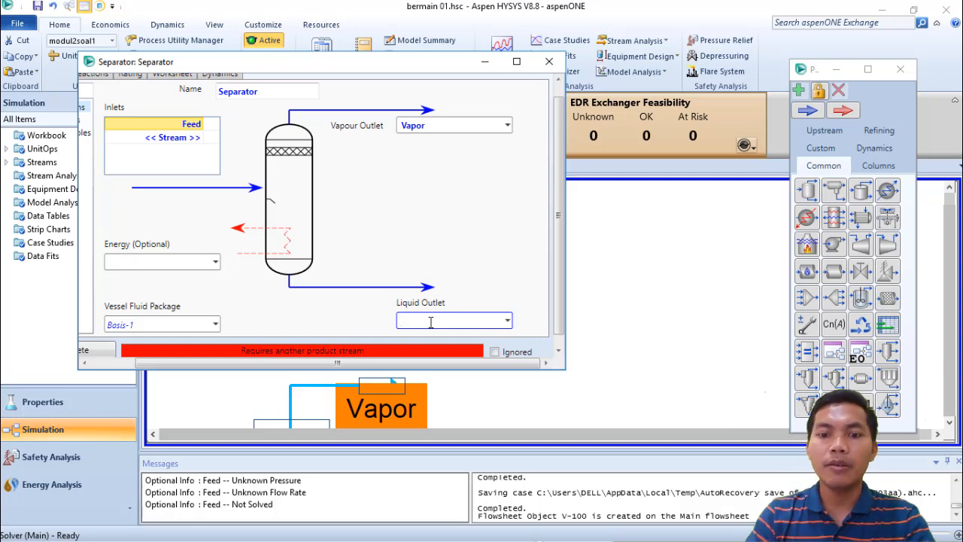
# - Create a liquid outlet stream named Liquid for the separator and close its properties window
pyautogui.click(431, 322)
pyautogui.write('Liqui')
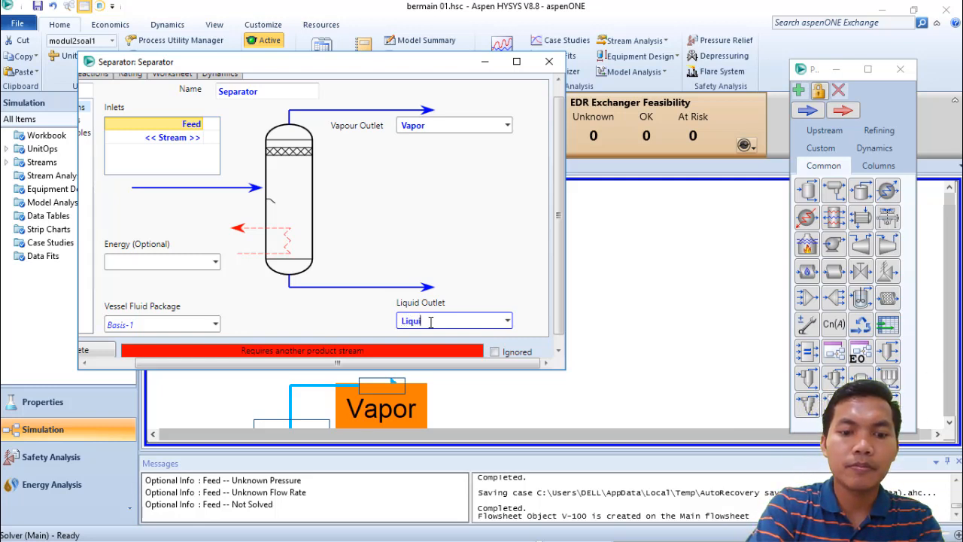
pyautogui.write('d')
pyautogui.press('Return')
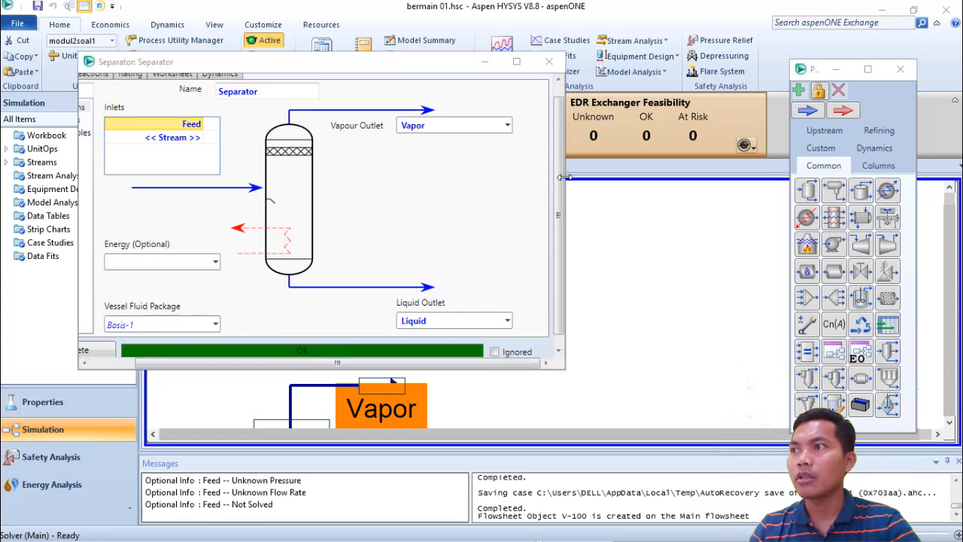
pyautogui.moveTo(559, 176); pyautogui.dragTo(559, 128)
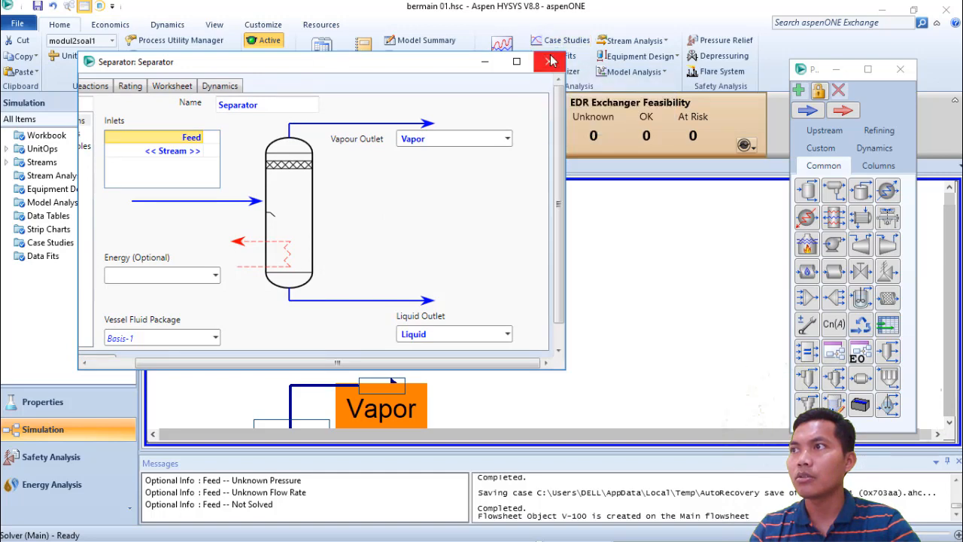
pyautogui.click(549, 61)
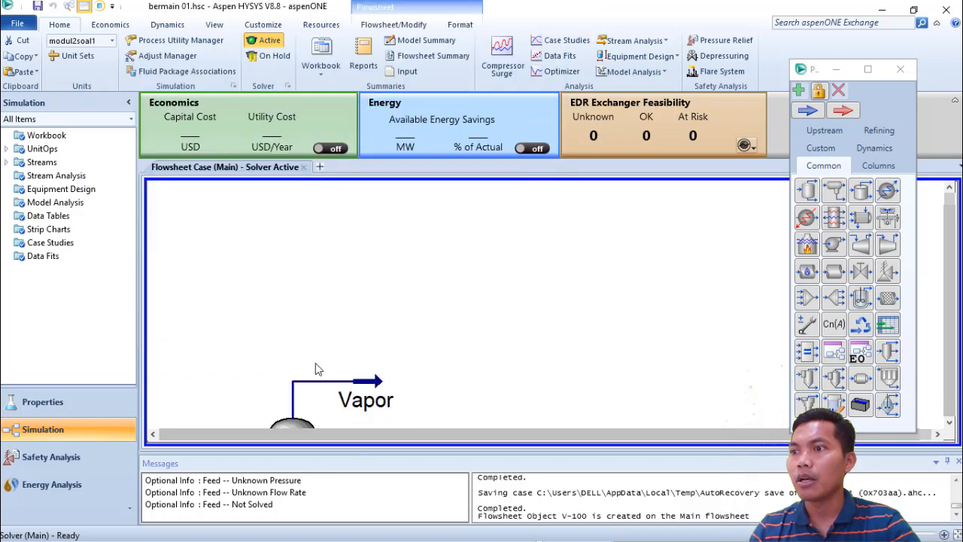
# - Move the Vapor stream farther up above the separator on the flowsheet
pyautogui.click(949, 426)
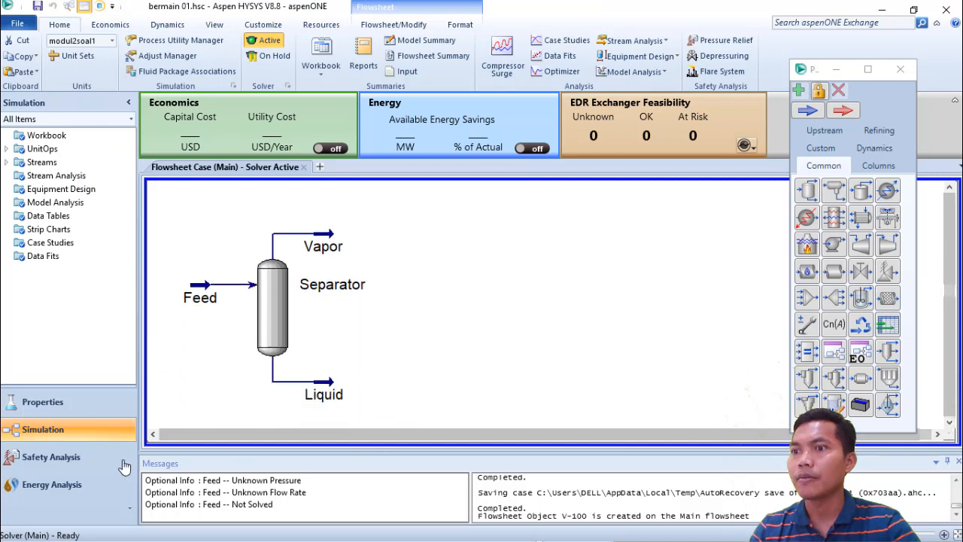
pyautogui.click(154, 435)
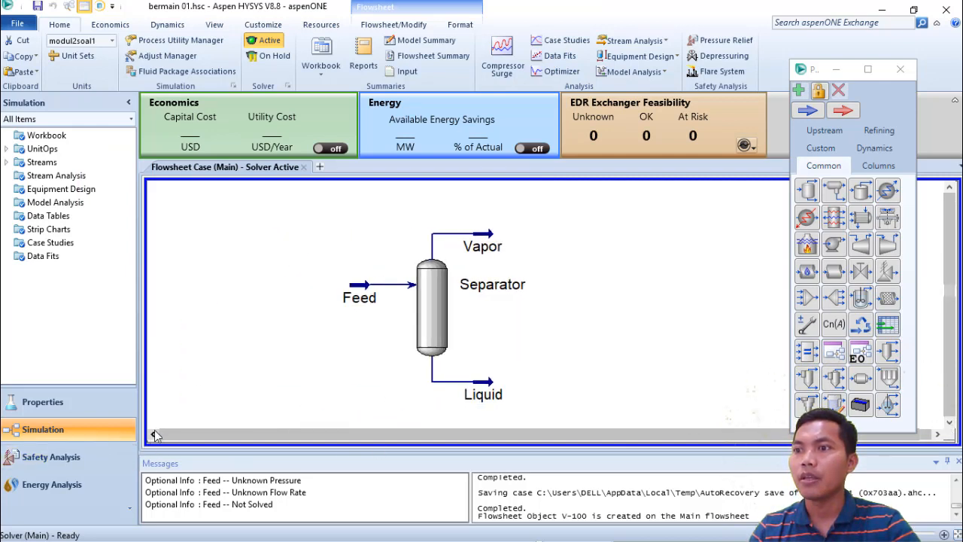
pyautogui.moveTo(444, 292)
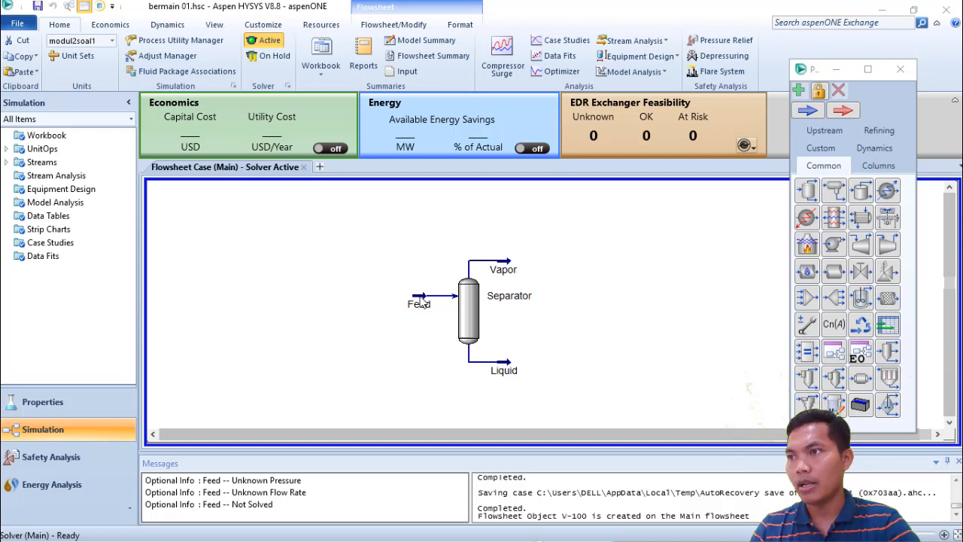
pyautogui.moveTo(507, 265); pyautogui.dragTo(505, 231)
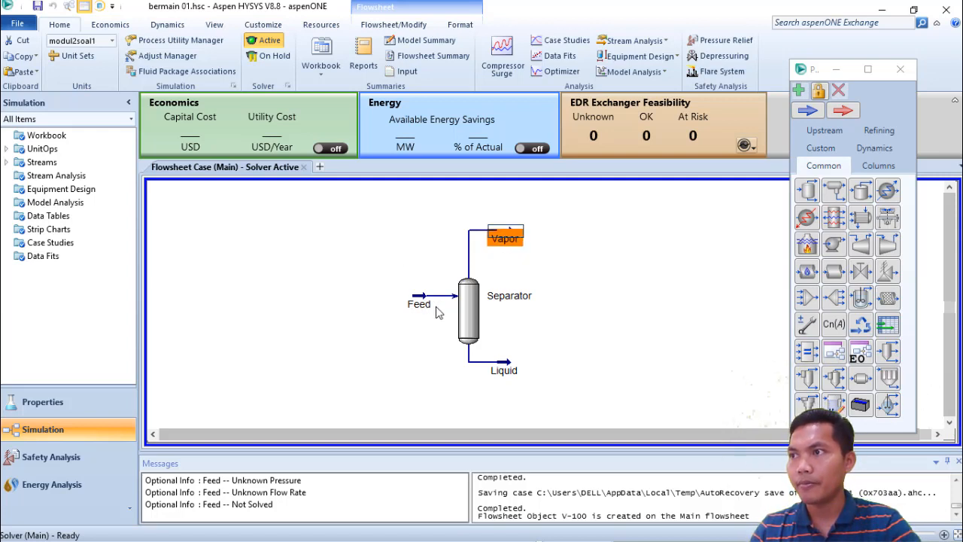
# - Show the Feed stream's property table and place it above and to the left of the Feed arrow
pyautogui.rightClick(420, 305)
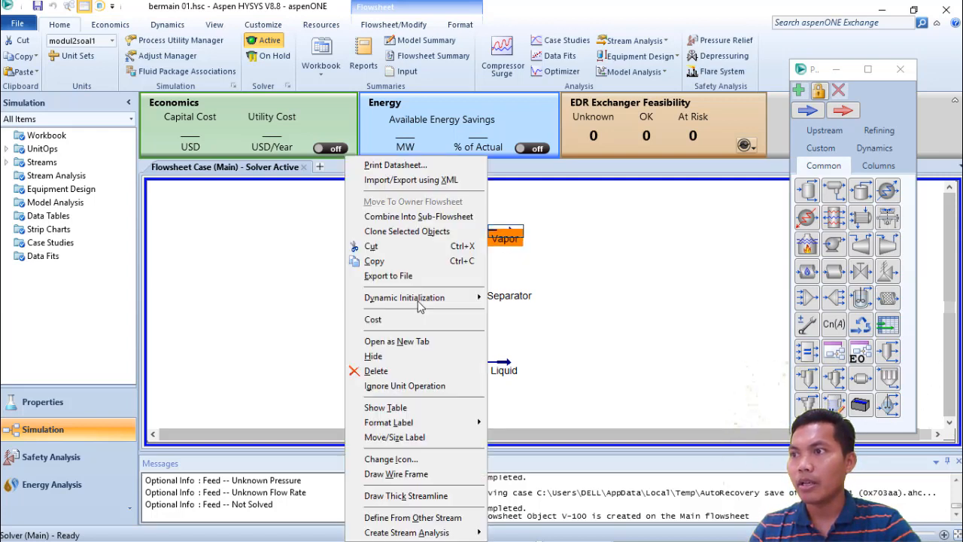
pyautogui.click(389, 407)
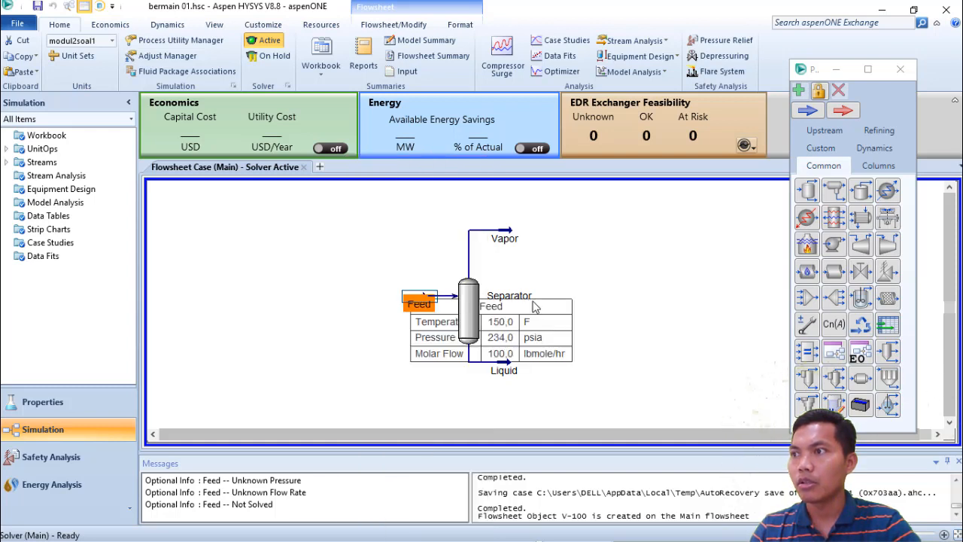
pyautogui.moveTo(535, 308); pyautogui.dragTo(393, 233)
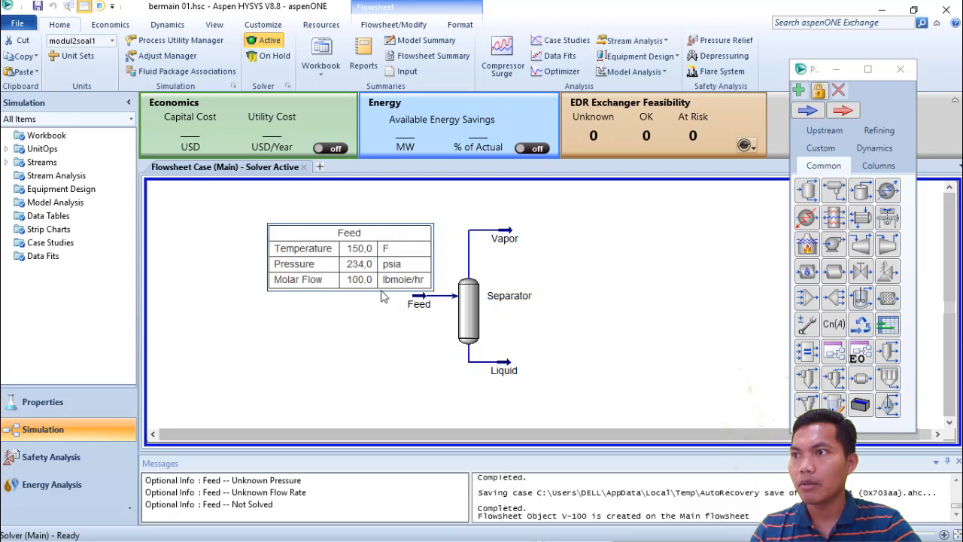
# - Show the Vapor stream's property table and place it just to the right of the Vapor stream
pyautogui.rightClick(510, 235)
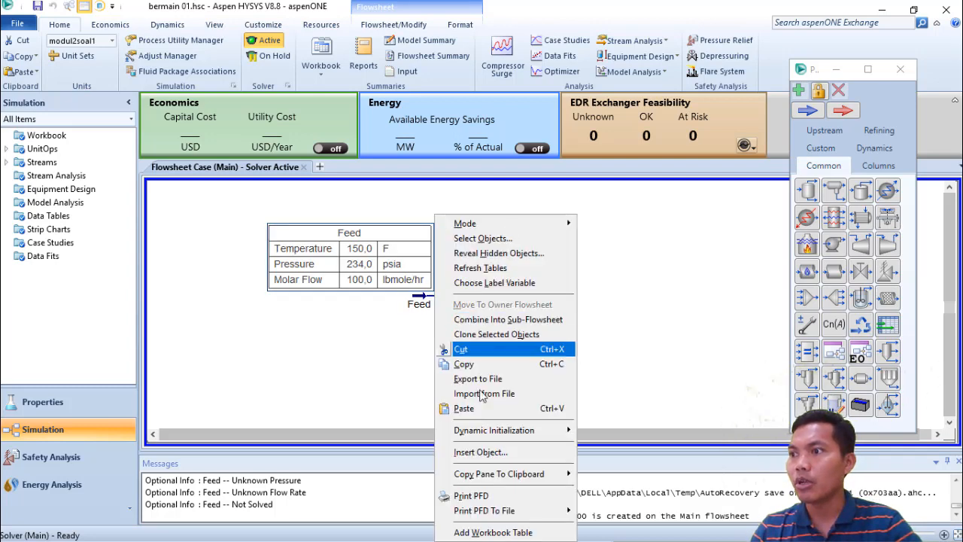
pyautogui.click(654, 302)
pyautogui.click(509, 235)
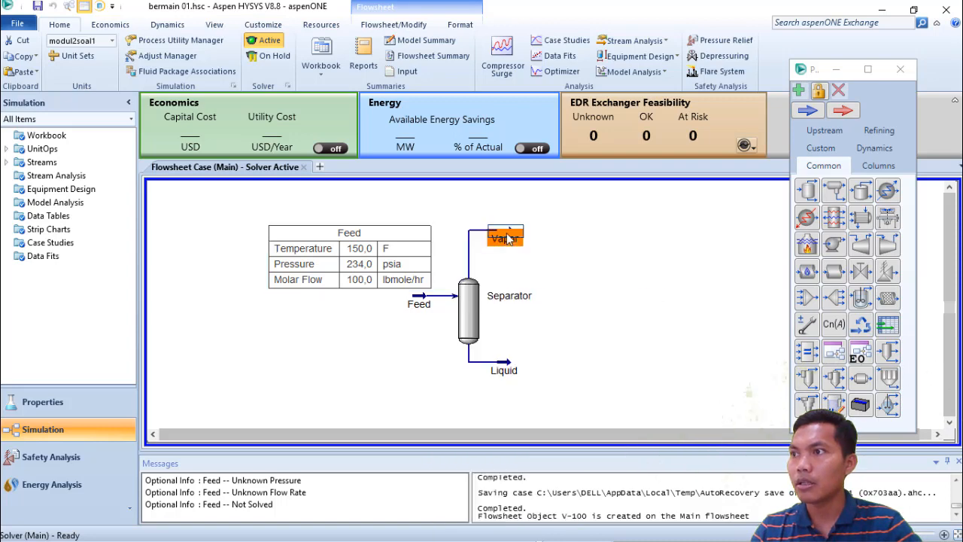
pyautogui.rightClick(509, 234)
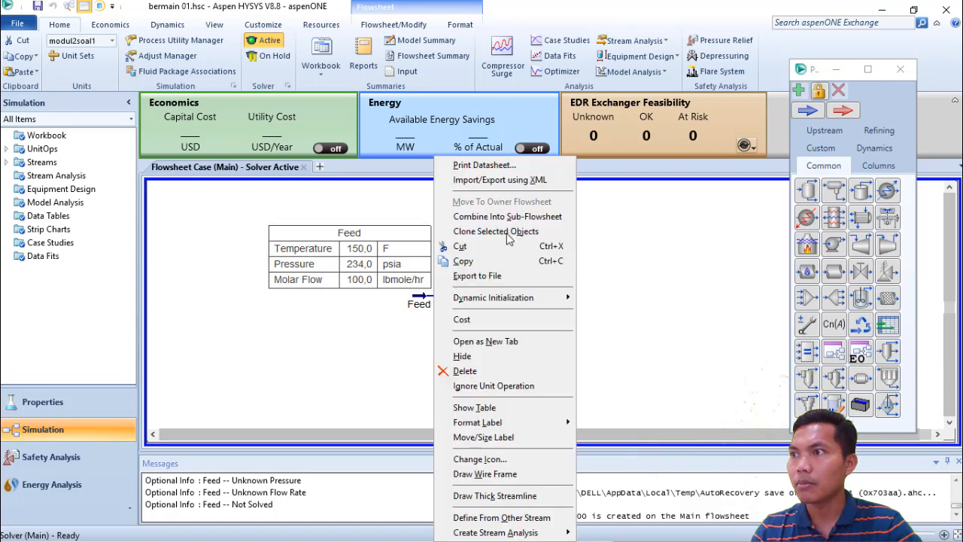
pyautogui.click(475, 407)
pyautogui.moveTo(580, 263); pyautogui.dragTo(604, 222)
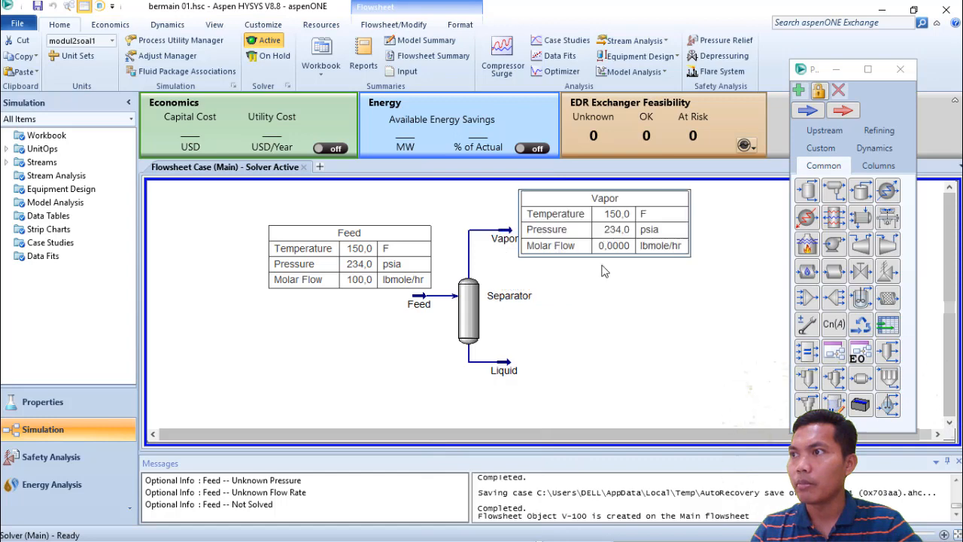
# - Show the Liquid stream's property table and place it just to the right of the Liquid stream
pyautogui.rightClick(509, 377)
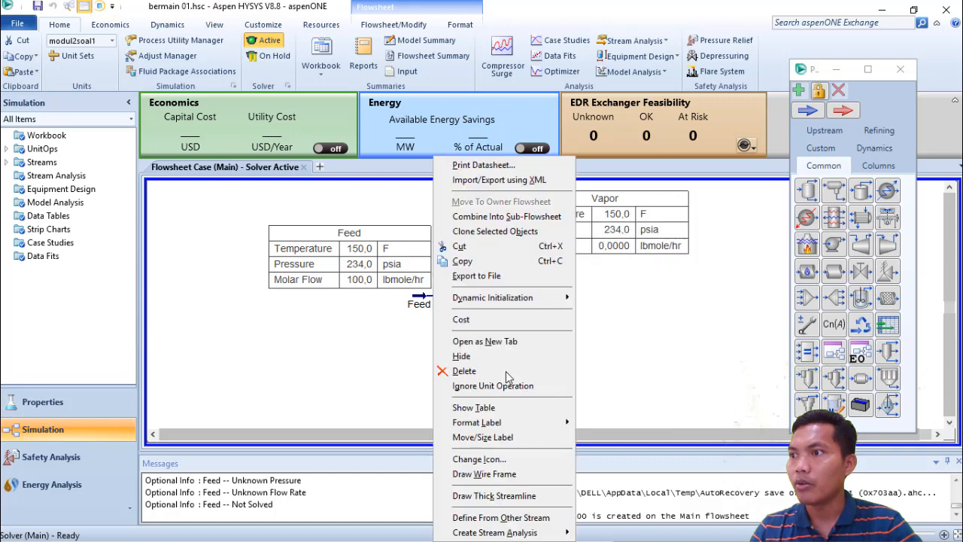
pyautogui.click(489, 405)
pyautogui.moveTo(572, 395); pyautogui.dragTo(611, 361)
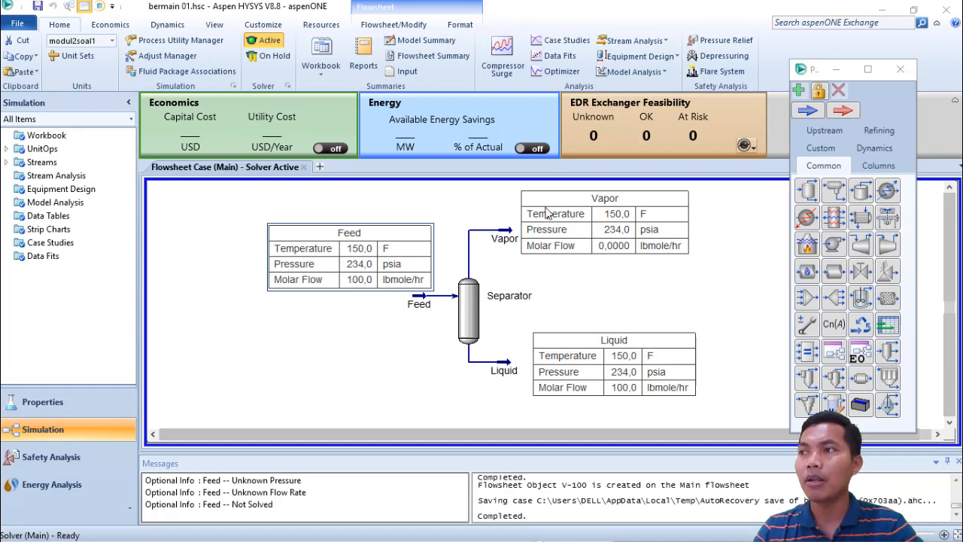
# - Add Master Comp Mole Frac for Propane to the Feed table and move the table clear of the separator
pyautogui.doubleClick(335, 255)
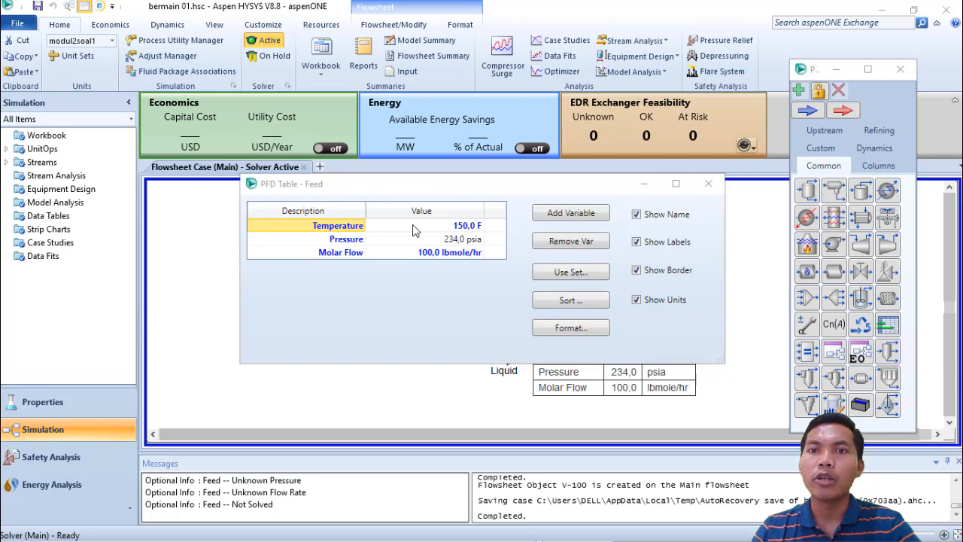
pyautogui.click(557, 217)
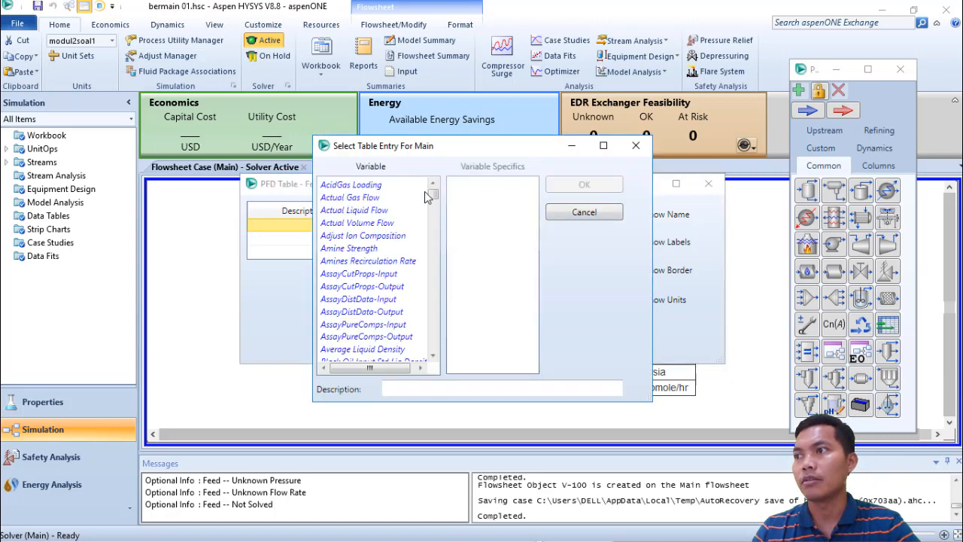
pyautogui.moveTo(477, 153); pyautogui.dragTo(392, 102)
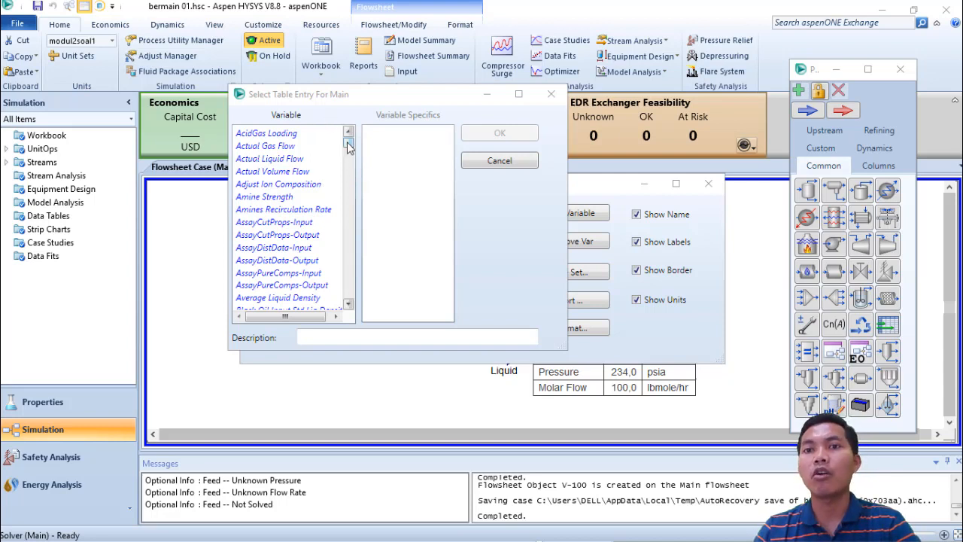
pyautogui.moveTo(349, 146); pyautogui.dragTo(358, 224)
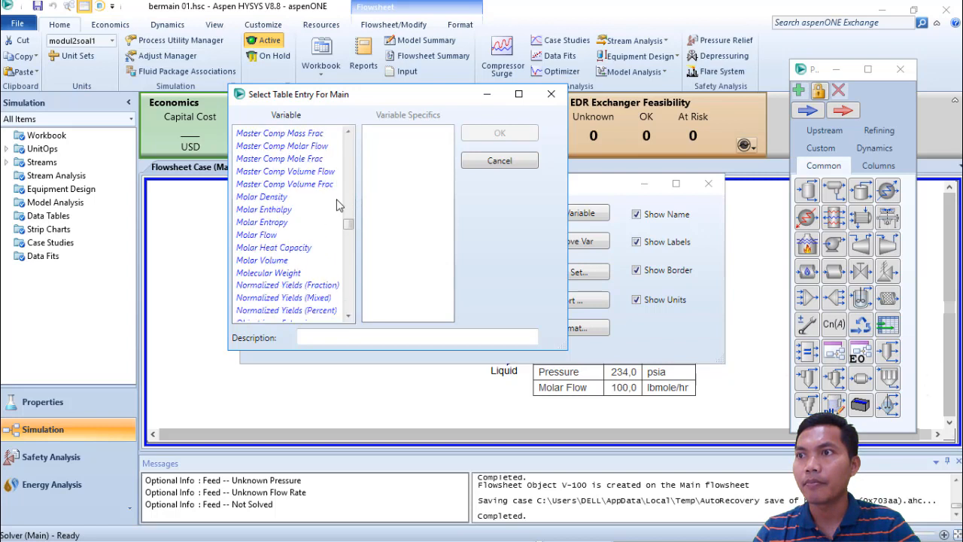
pyautogui.click(290, 163)
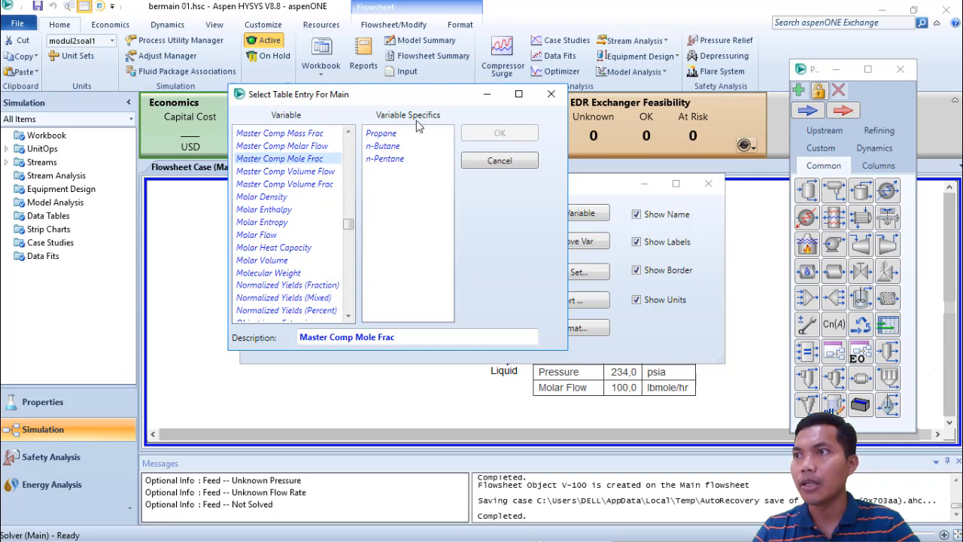
pyautogui.click(388, 136)
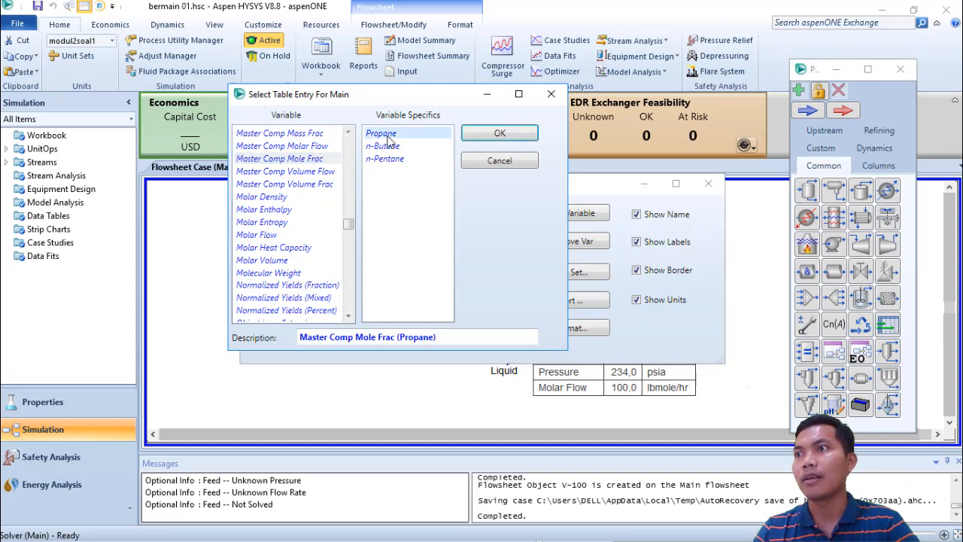
pyautogui.click(493, 139)
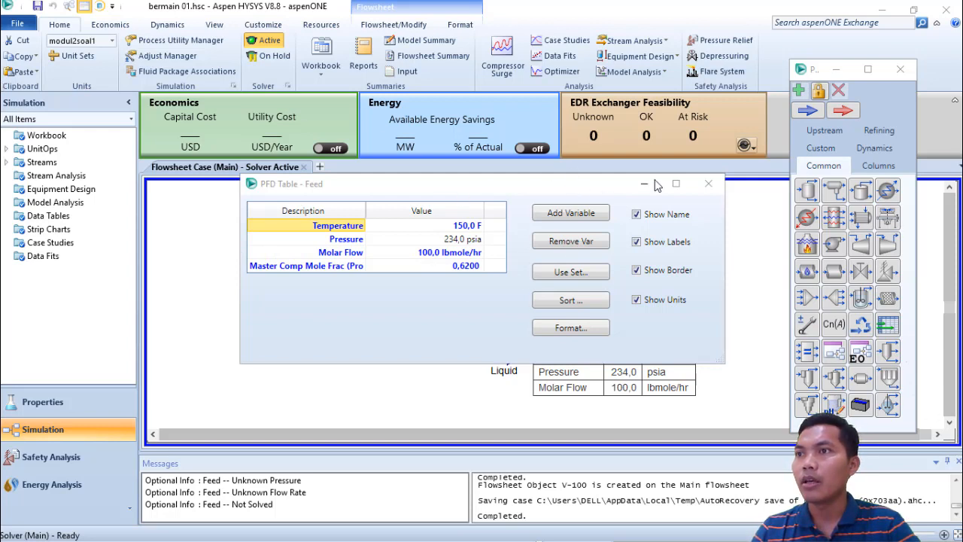
pyautogui.click(710, 185)
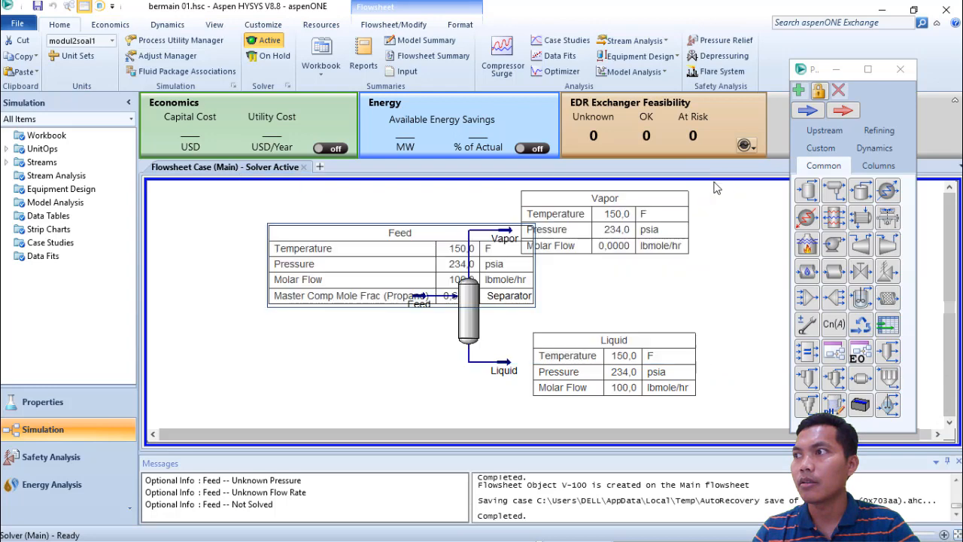
pyautogui.moveTo(403, 271); pyautogui.dragTo(322, 246)
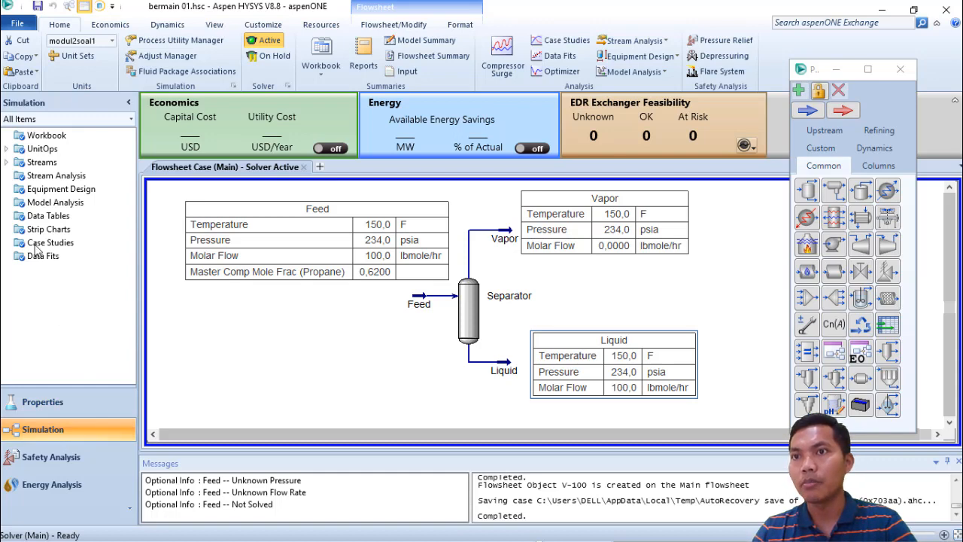
# - Add an Envelope stream analysis for the Feed stream
pyautogui.click(33, 176)
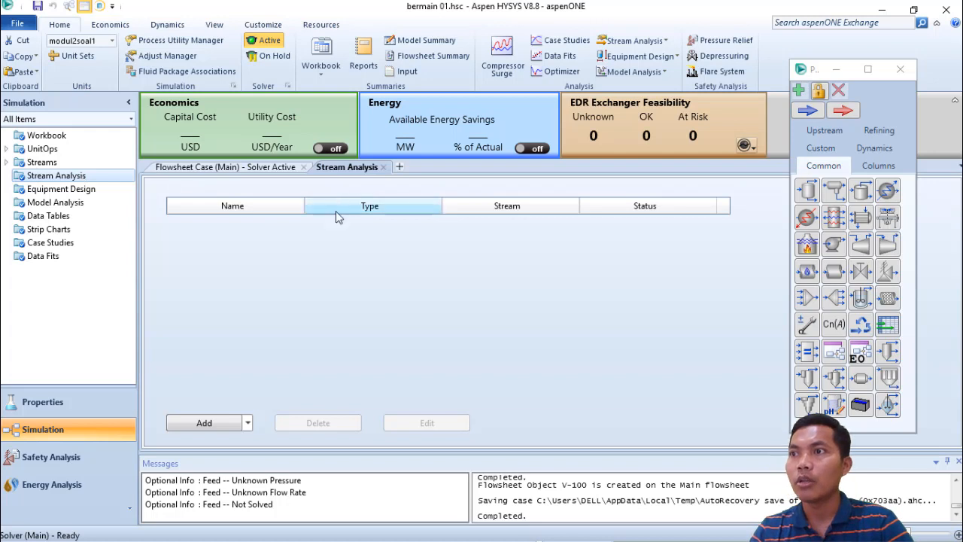
pyautogui.click(203, 426)
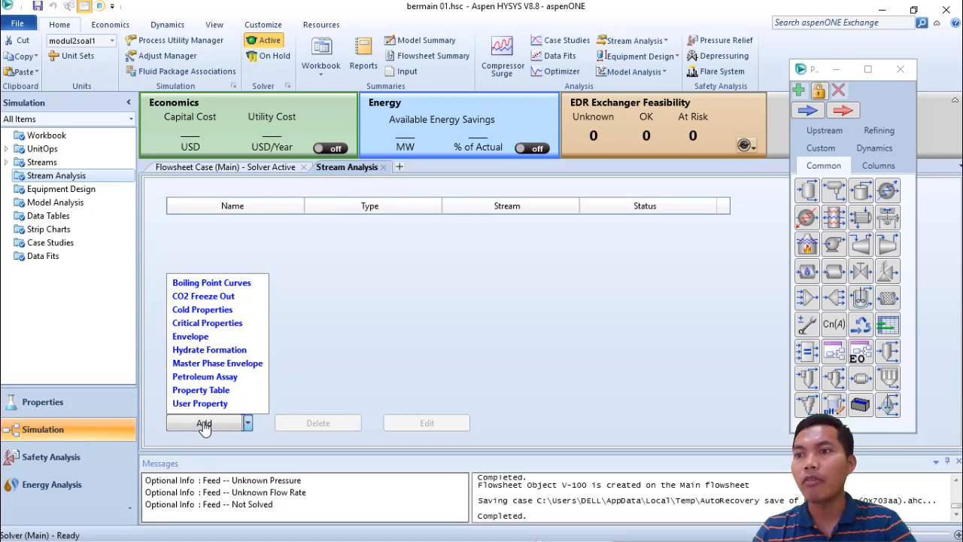
pyautogui.click(209, 338)
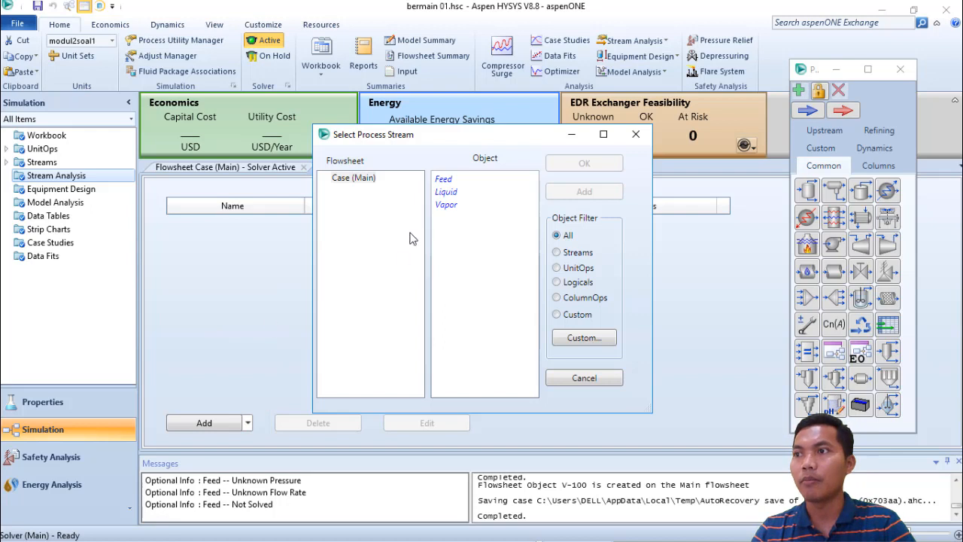
pyautogui.moveTo(473, 137); pyautogui.dragTo(491, 98)
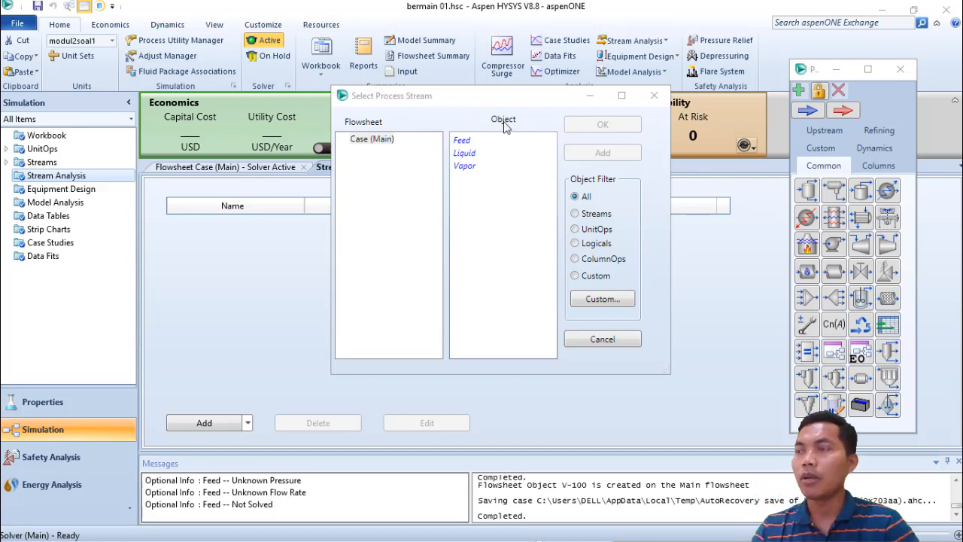
pyautogui.click(463, 141)
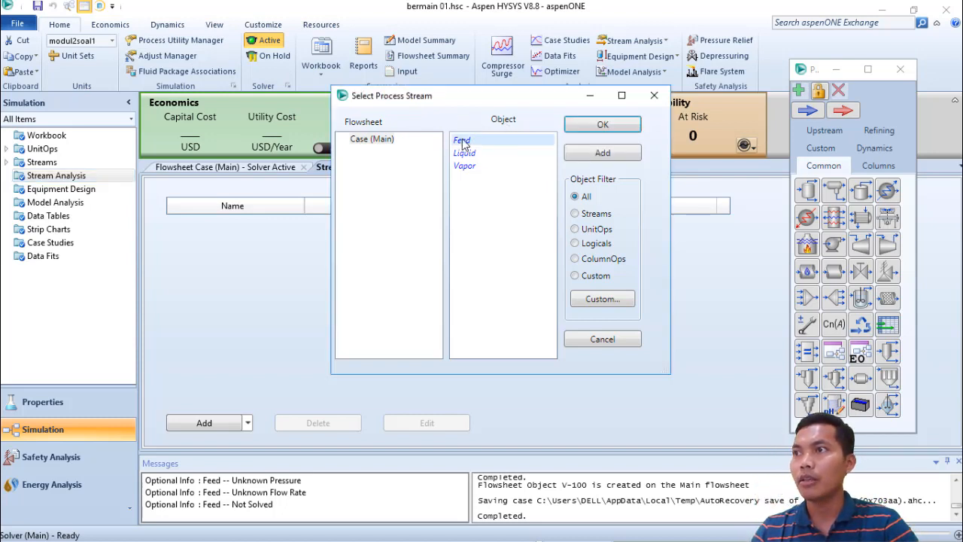
pyautogui.click(594, 127)
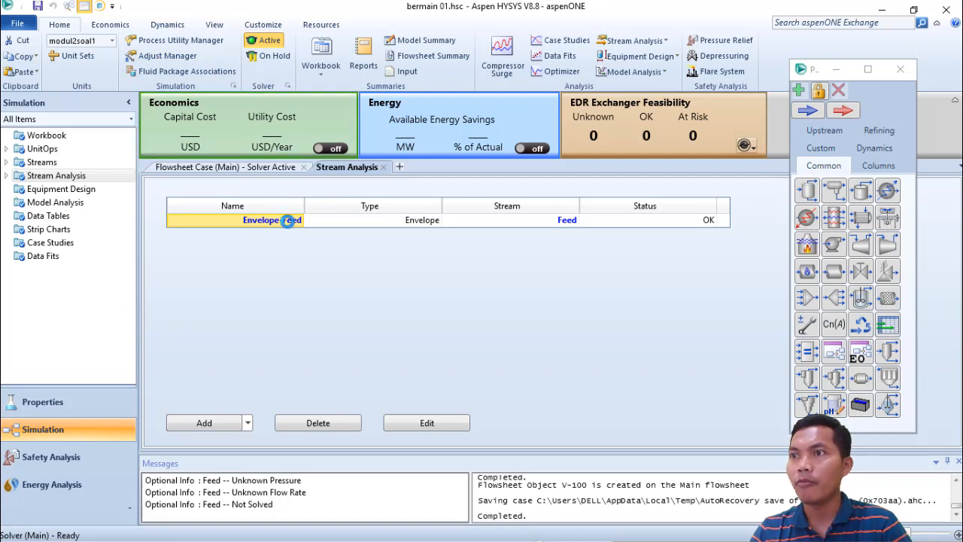
# - Open the Feed envelope analysis and examine its critical values, bubble point table and pressure-temperature plot
pyautogui.click(290, 220)
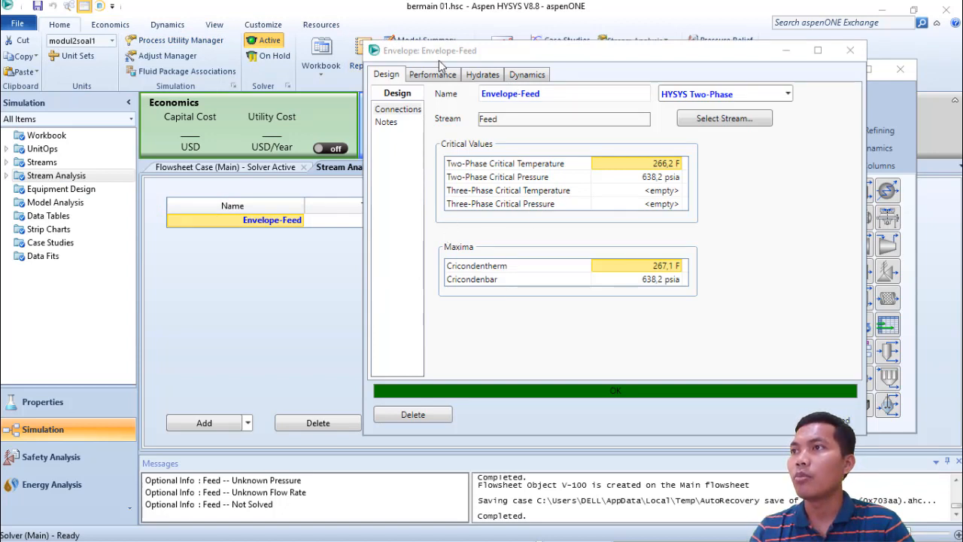
pyautogui.click(439, 60)
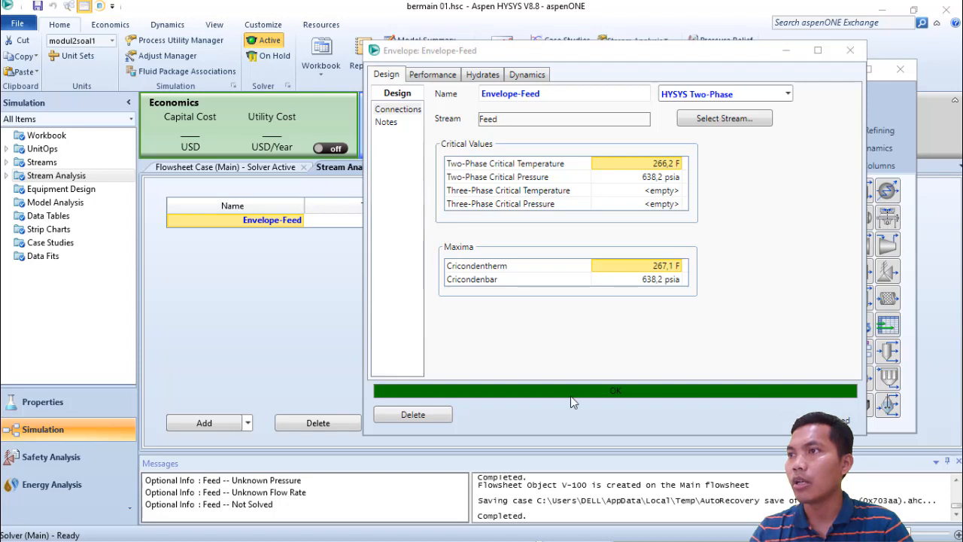
pyautogui.click(453, 77)
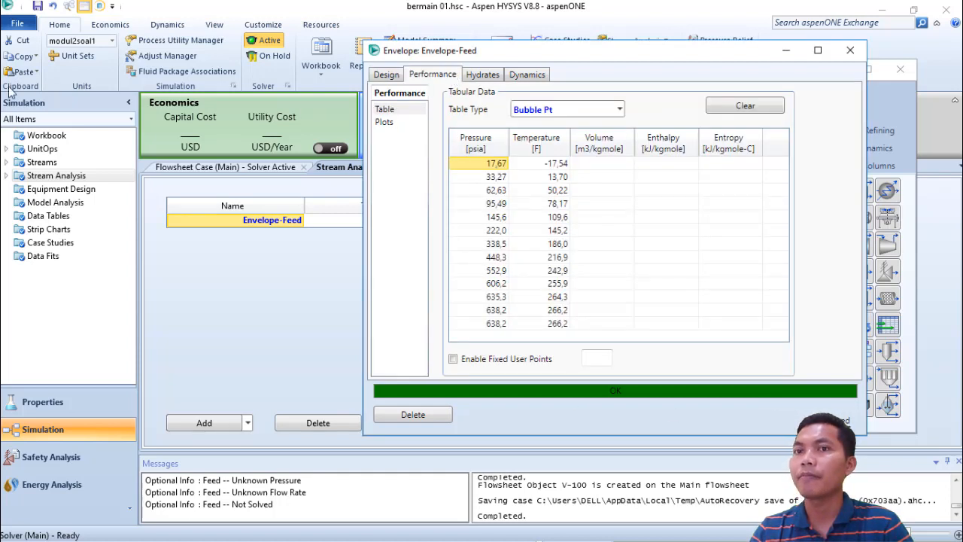
pyautogui.click(385, 125)
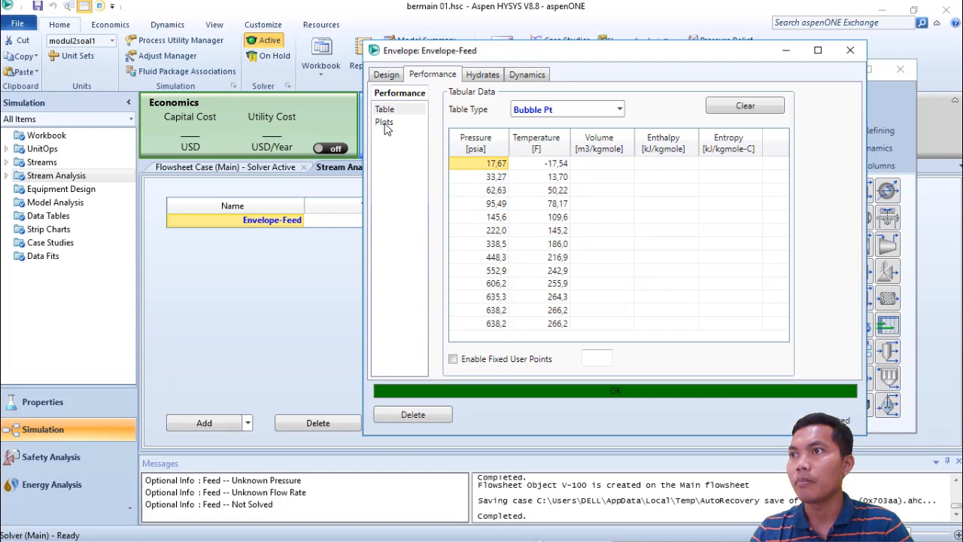
pyautogui.click(385, 125)
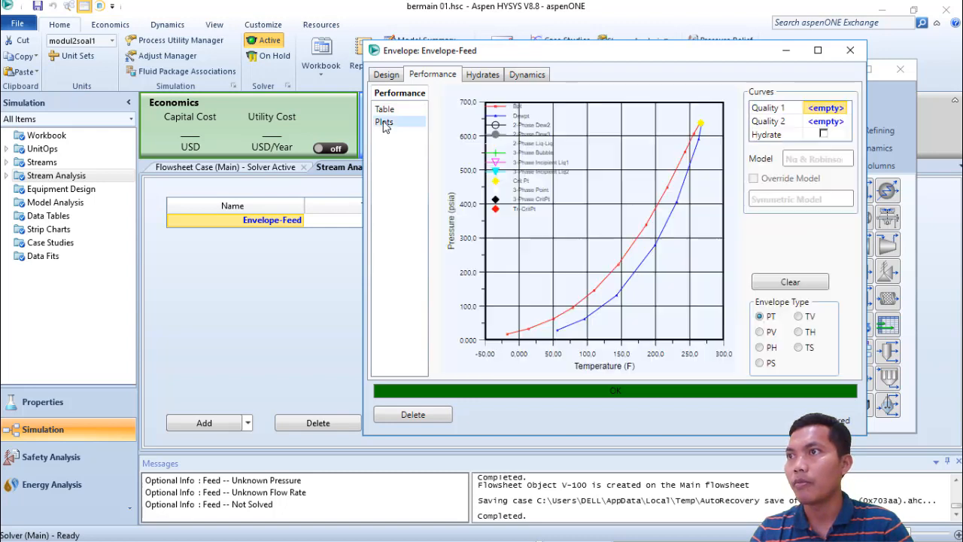
pyautogui.click(557, 188)
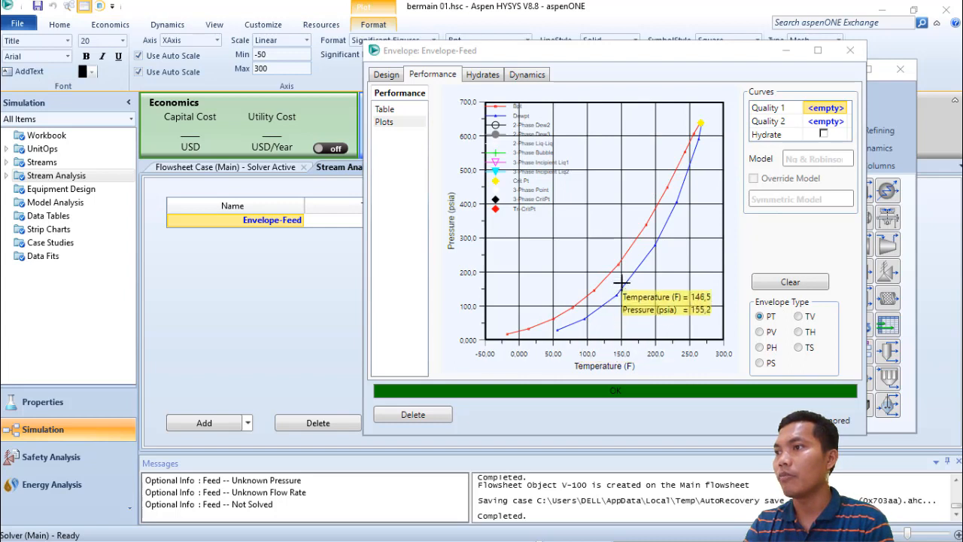
# - View the Feed envelope as PV, PH, PS, TV, TH and TS plots, and check the bubble point table before closing the analysis
pyautogui.click(761, 333)
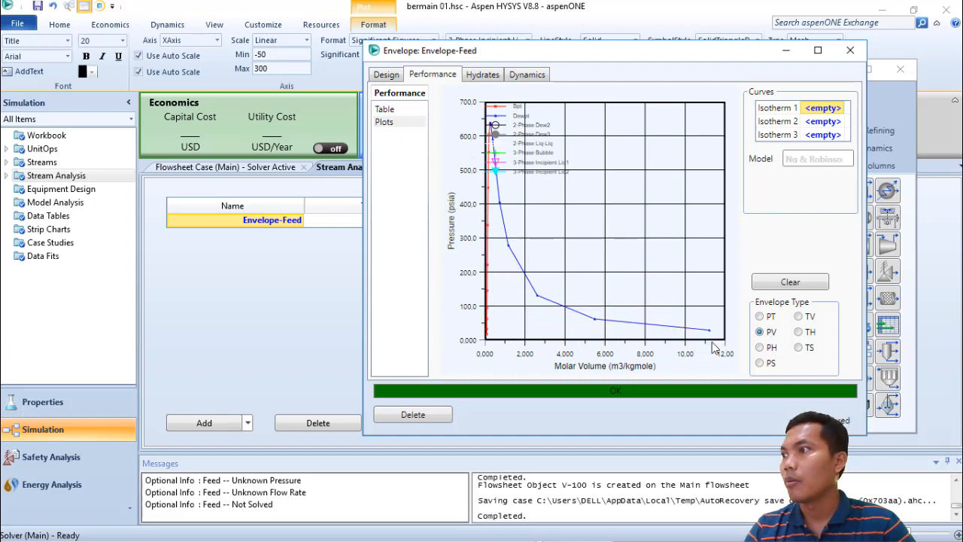
pyautogui.click(762, 348)
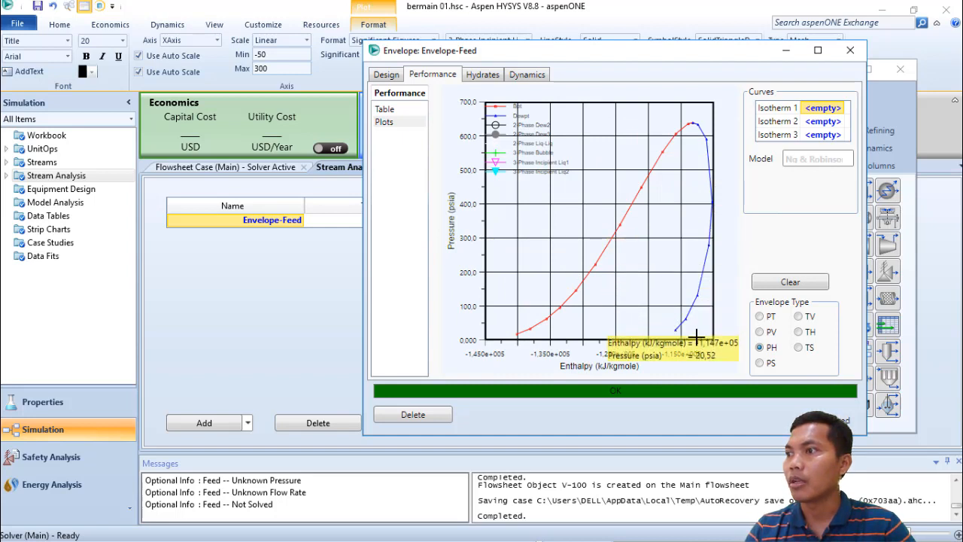
pyautogui.click(761, 364)
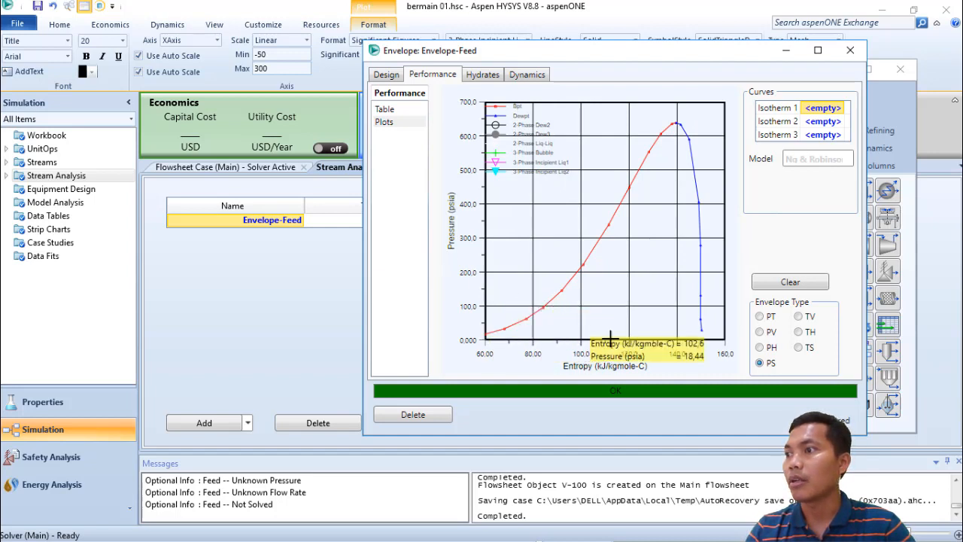
pyautogui.click(798, 316)
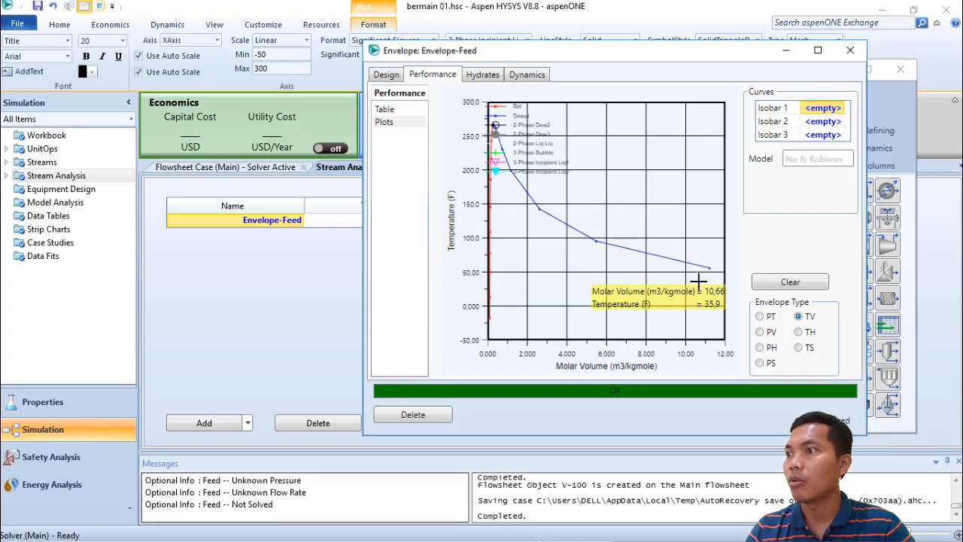
pyautogui.click(798, 333)
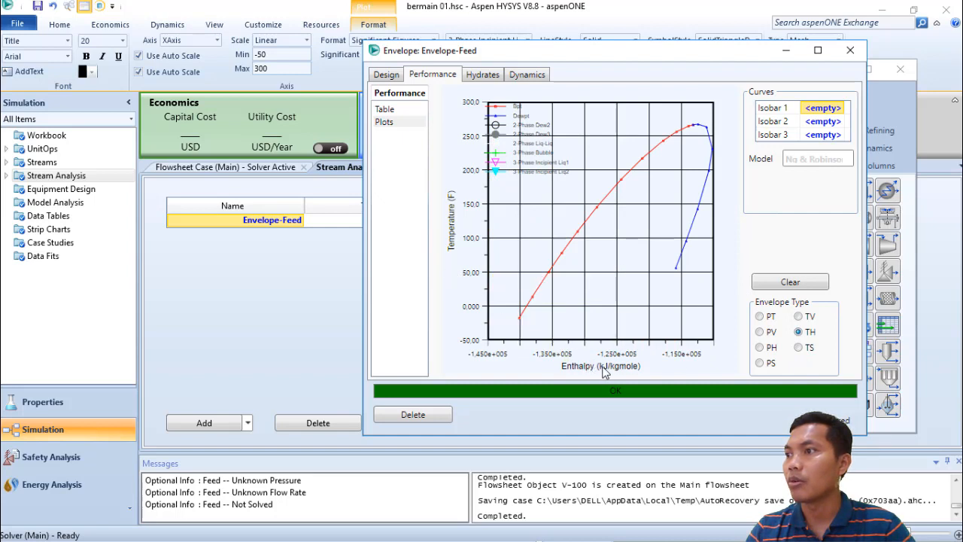
pyautogui.click(800, 348)
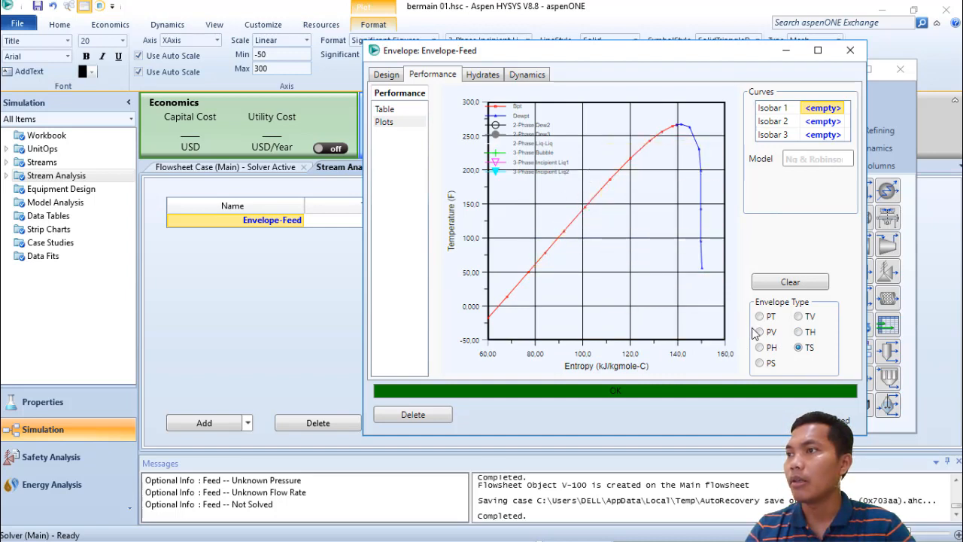
pyautogui.click(389, 110)
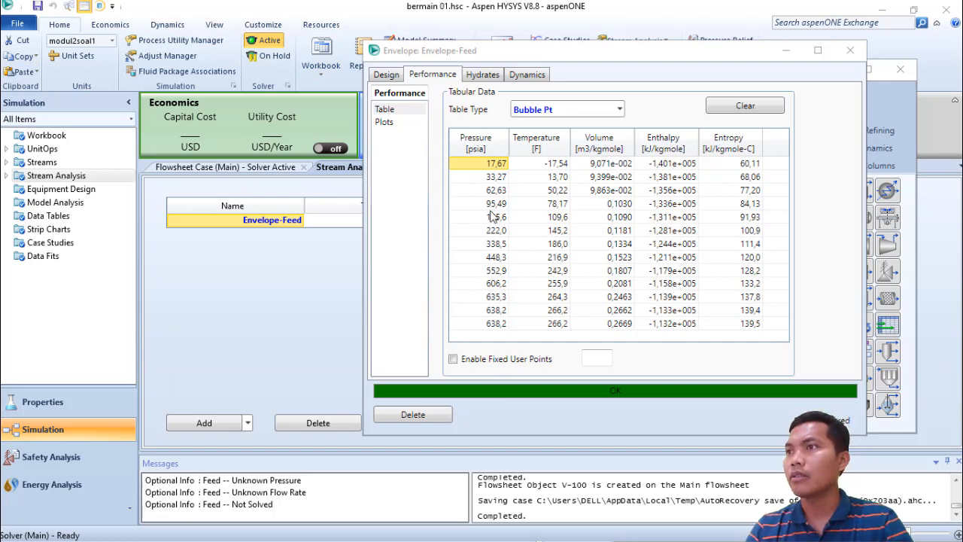
pyautogui.click(850, 52)
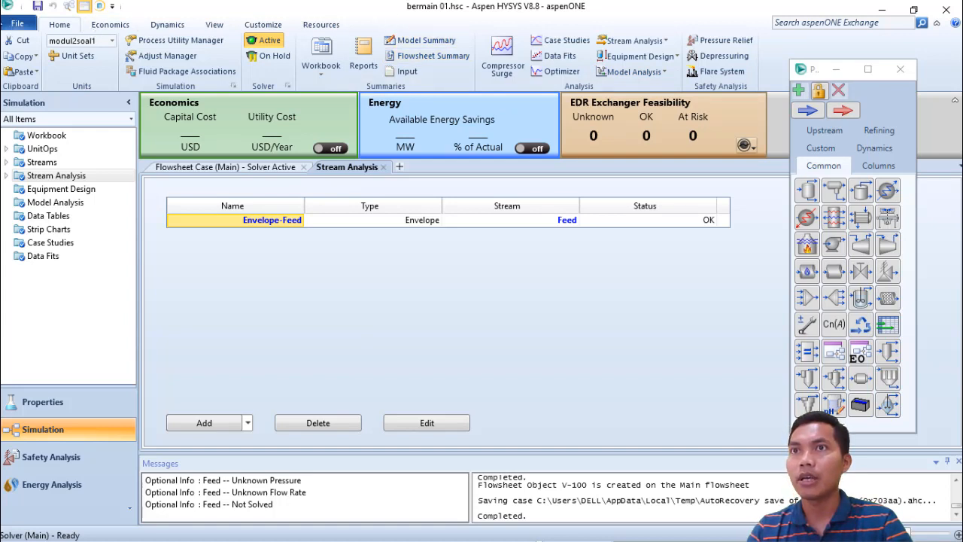
# - Save the case as a new HYSYS simulation file named bermain 02 in the Modul 2 folder
pyautogui.click(30, 24)
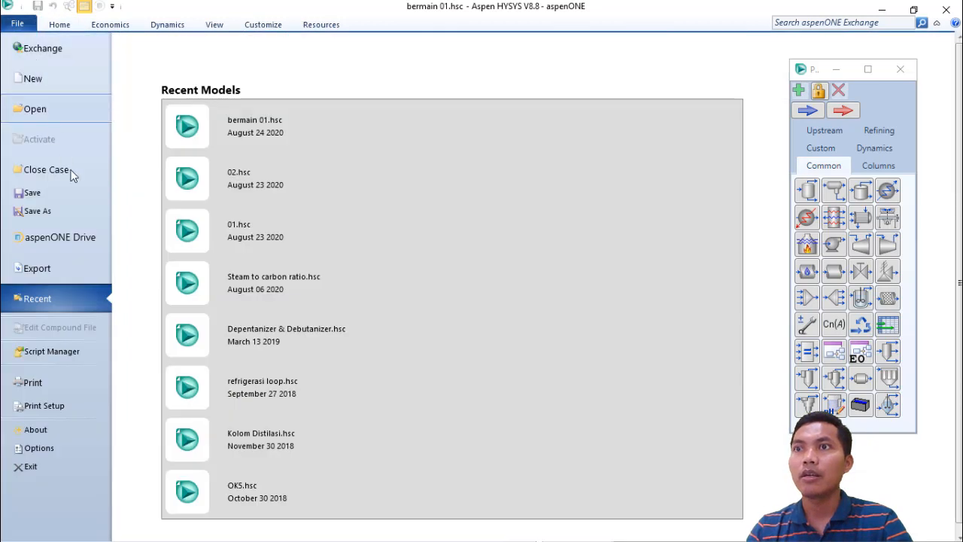
pyautogui.click(48, 213)
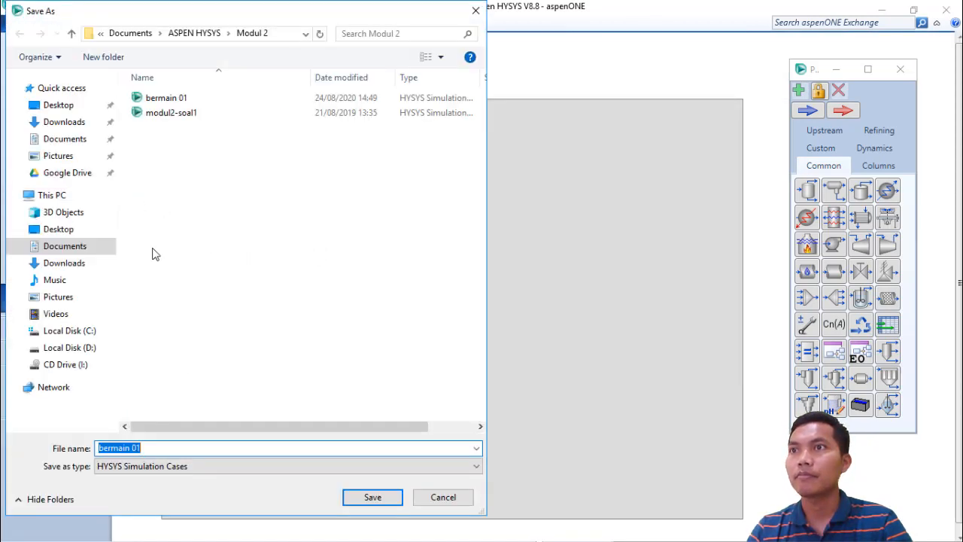
pyautogui.click(173, 447)
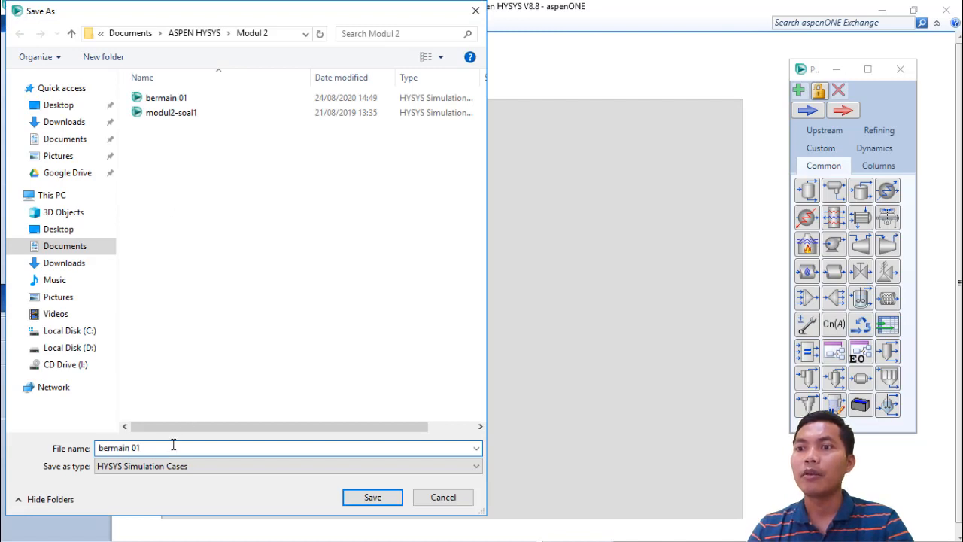
pyautogui.press('BackSpace')
pyautogui.write('2')
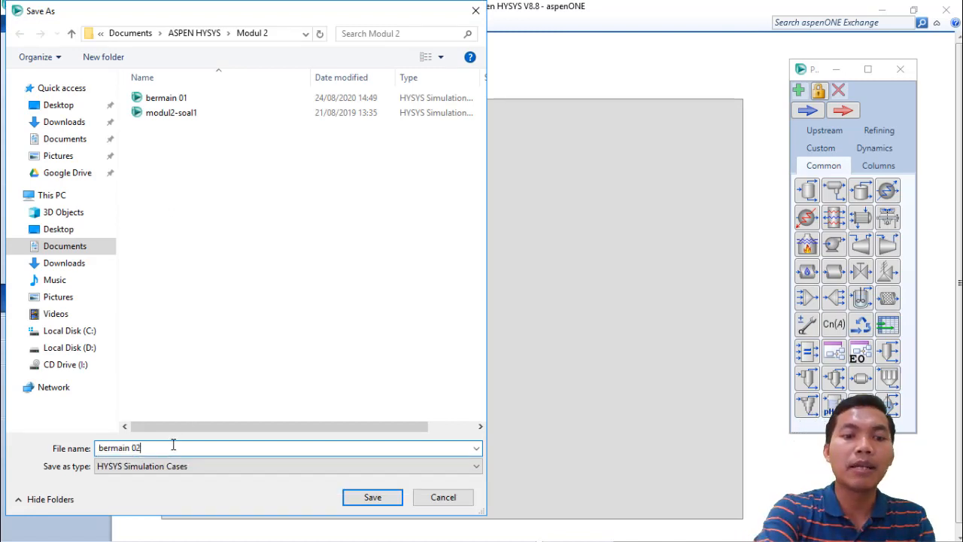
pyautogui.click(387, 500)
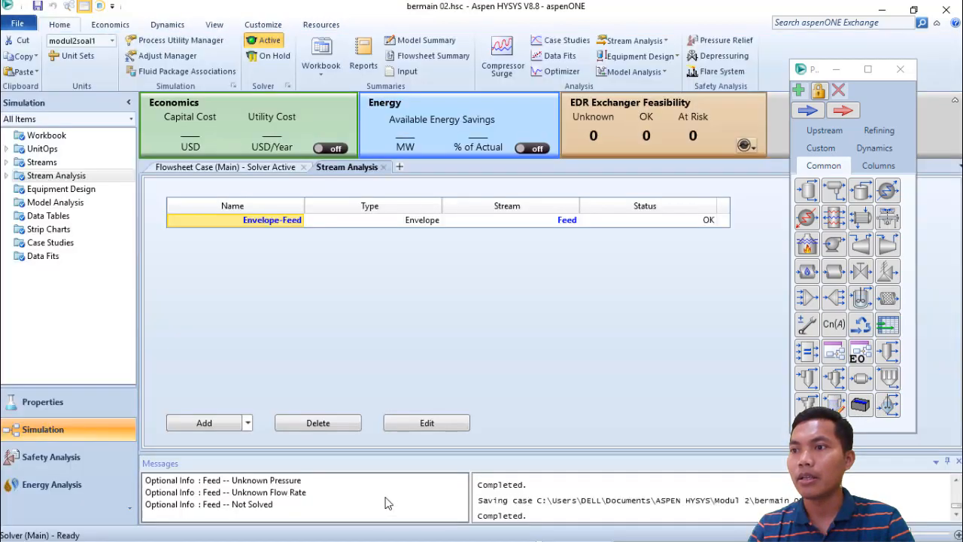